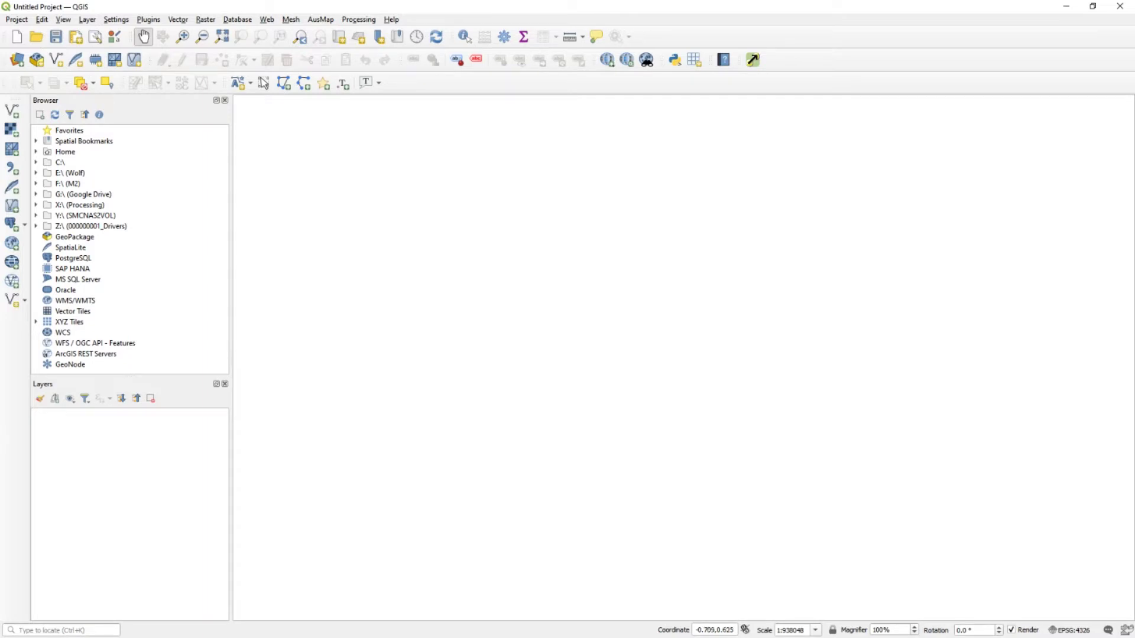
# - Add F:\Essenwood\Essenwood_Ortho.jpg to the map as a raster layer
pyautogui.click(12, 130)
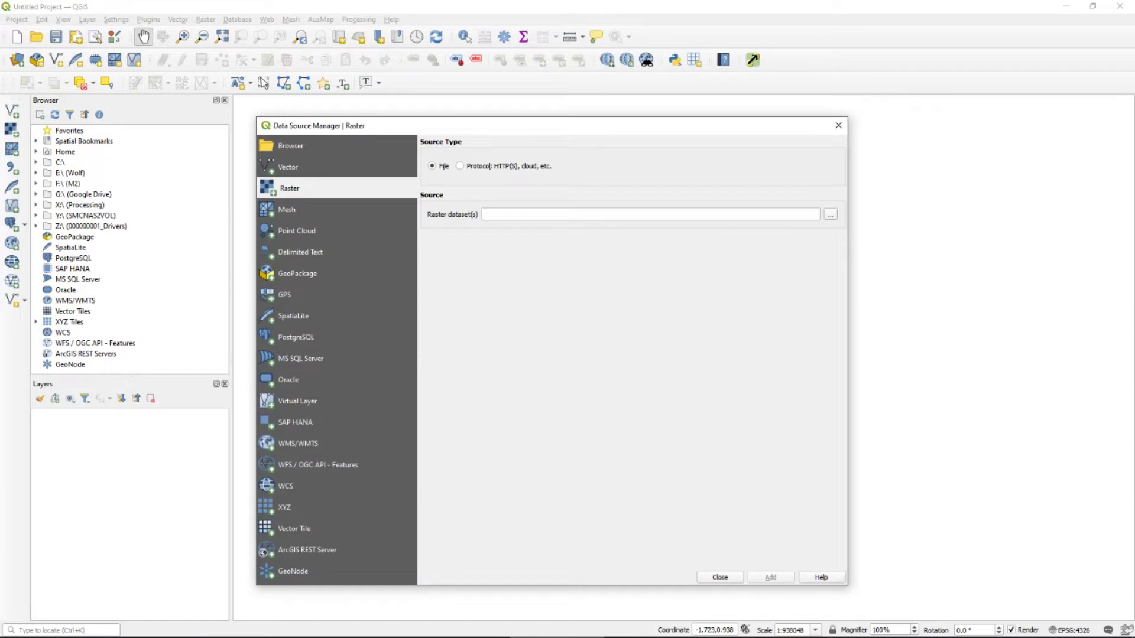
pyautogui.click(830, 215)
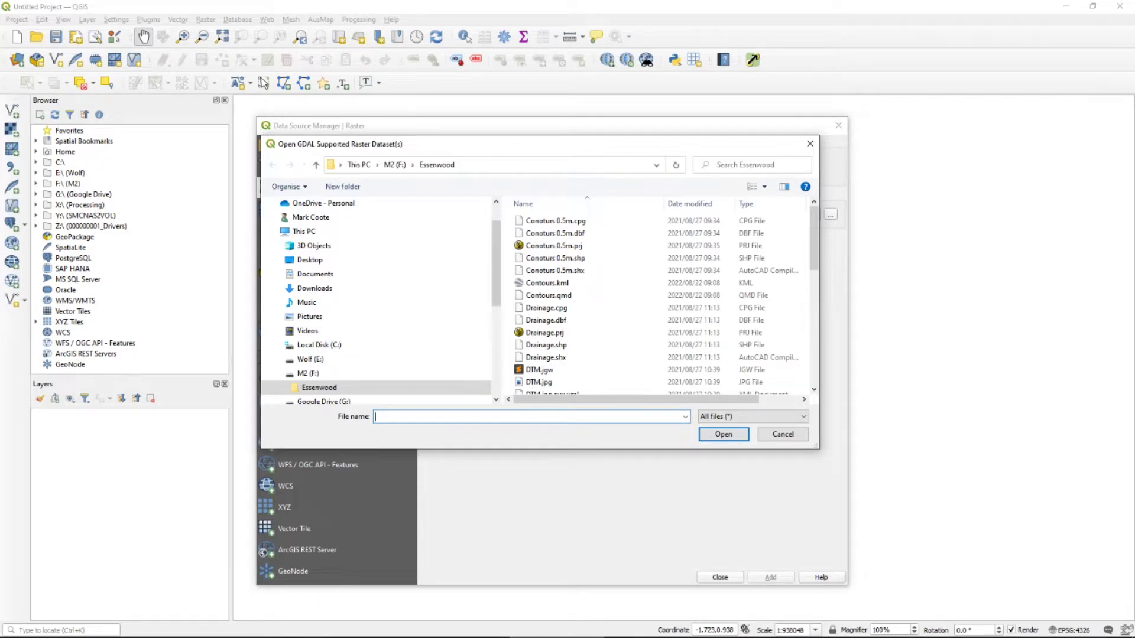
pyautogui.scroll(-3, 659, 302)
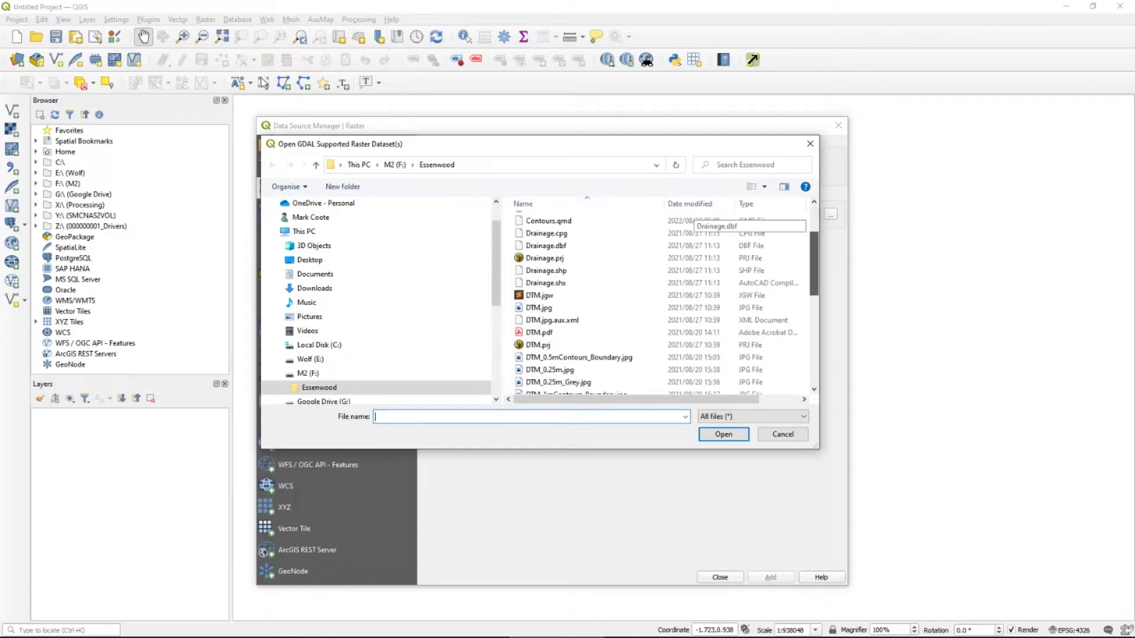
pyautogui.scroll(-3, 660, 301)
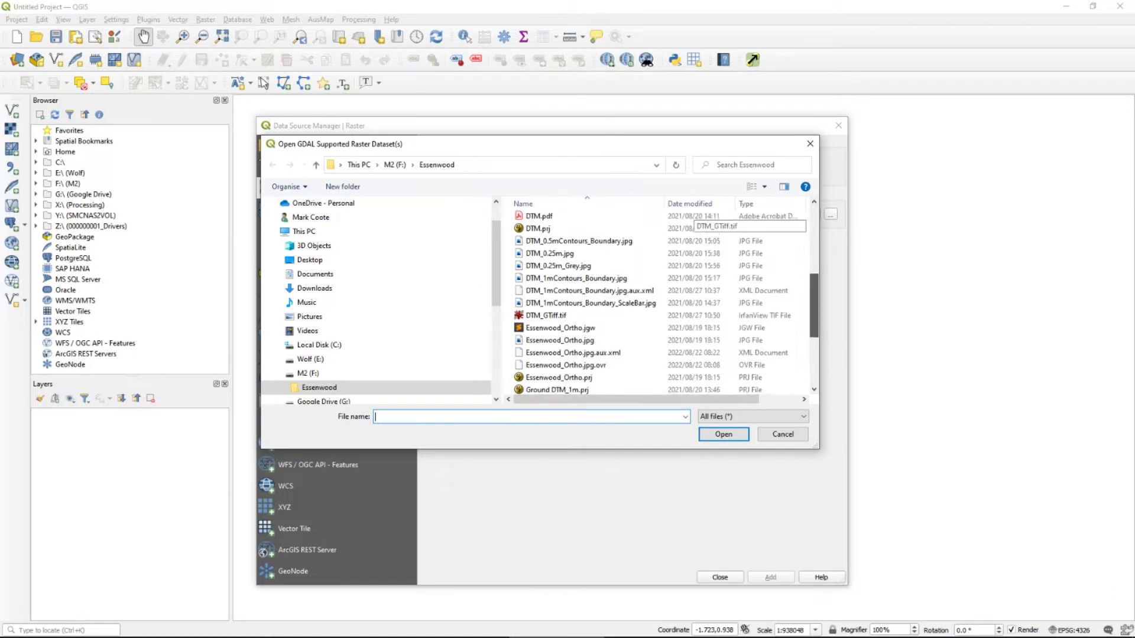
pyautogui.scroll(-2, 689, 219)
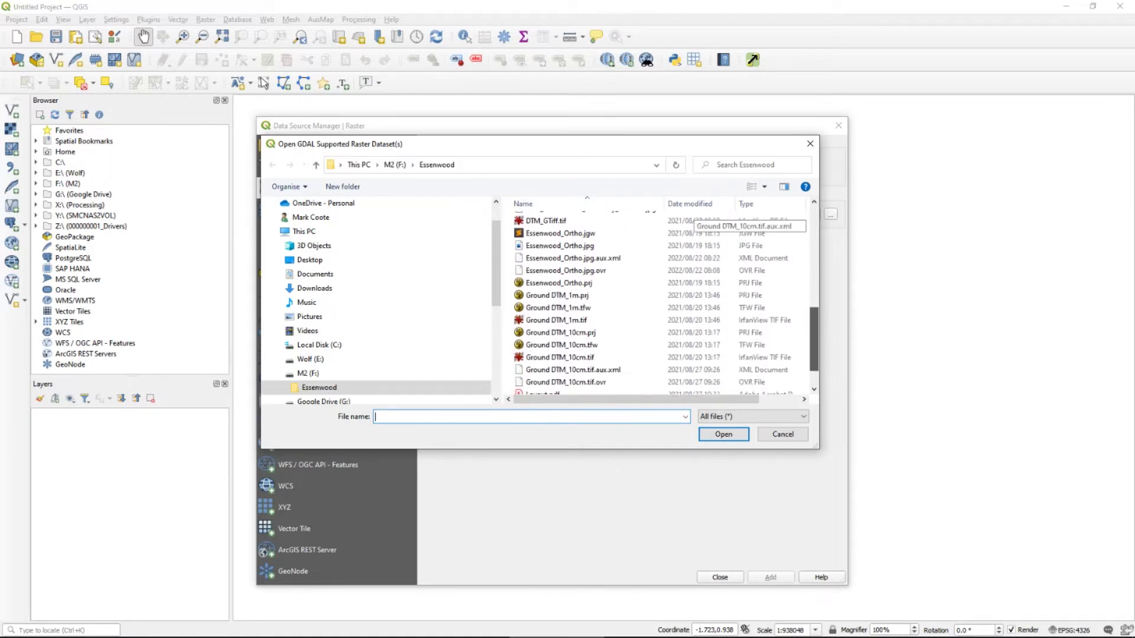
pyautogui.click(568, 245)
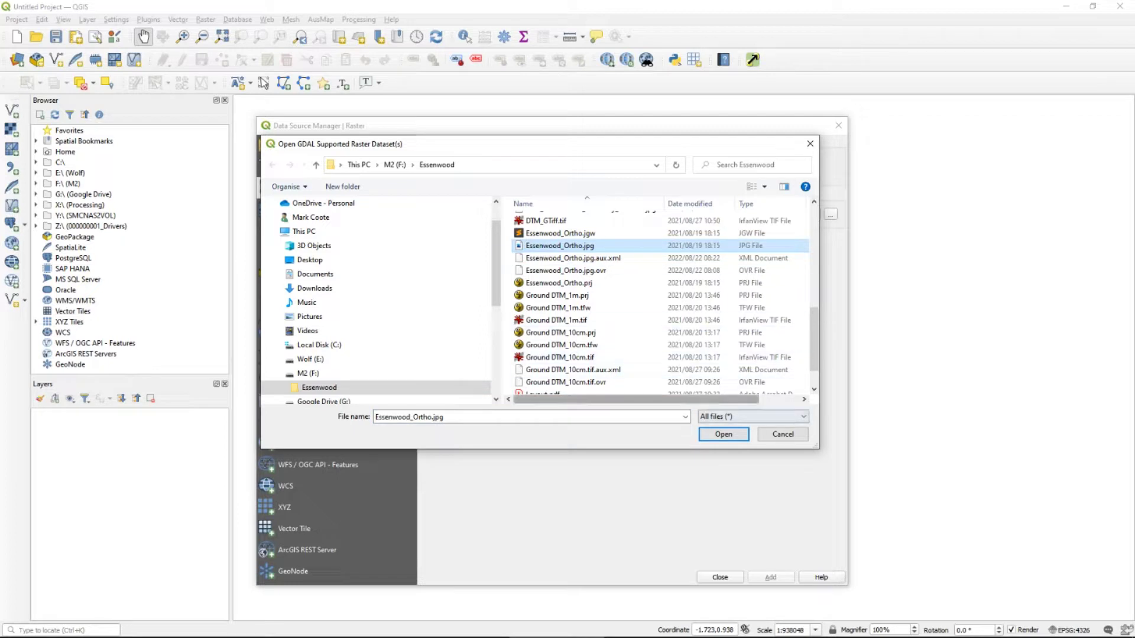
pyautogui.click(724, 434)
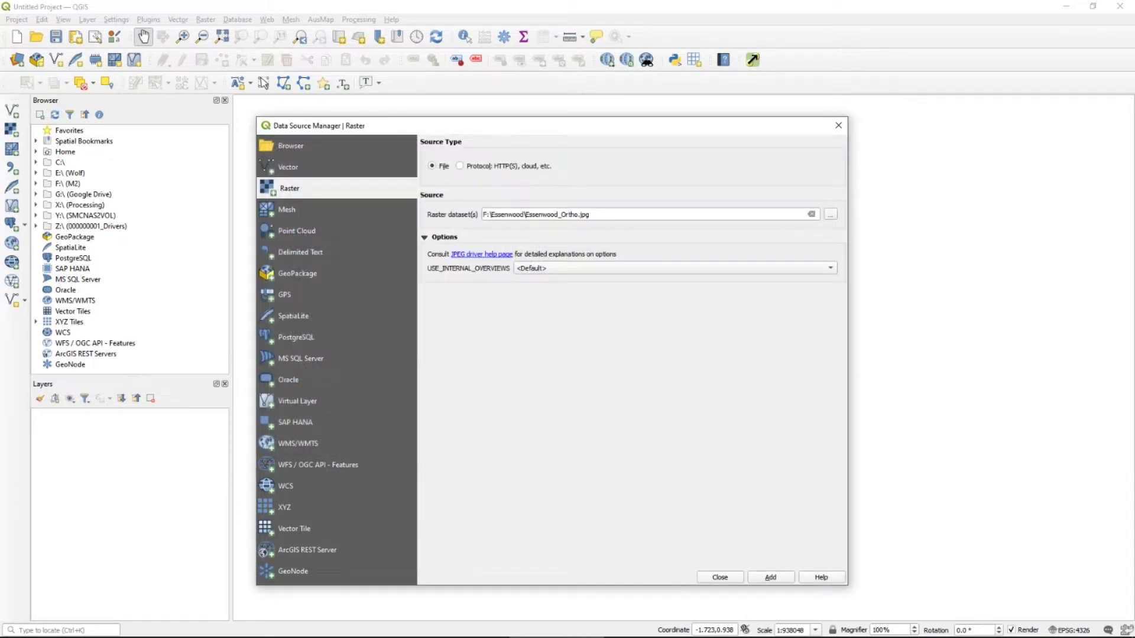
pyautogui.click(770, 578)
pyautogui.click(720, 578)
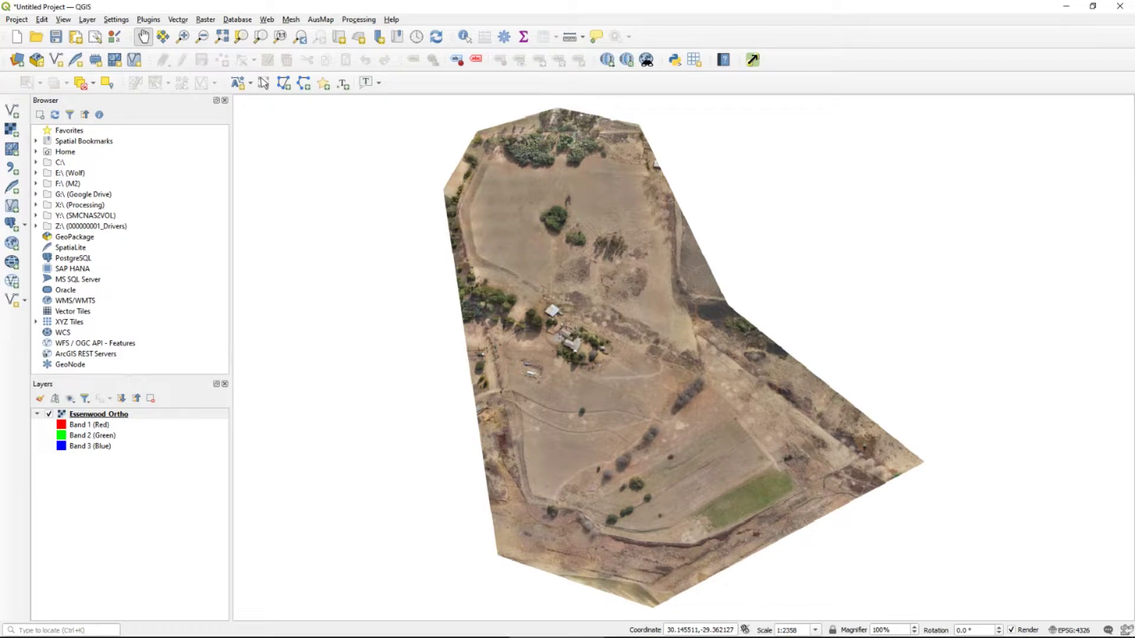
# - Add Conoturs 0.5m.shp as a vector layer and hide the Essenwood_Ortho layer
pyautogui.click(12, 111)
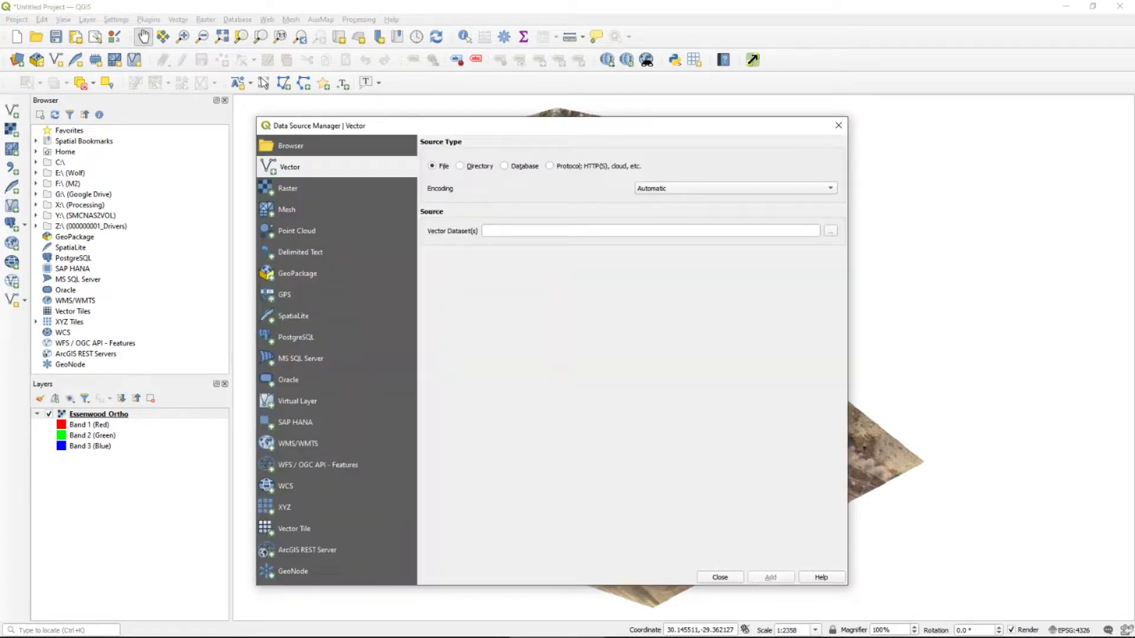
pyautogui.click(831, 231)
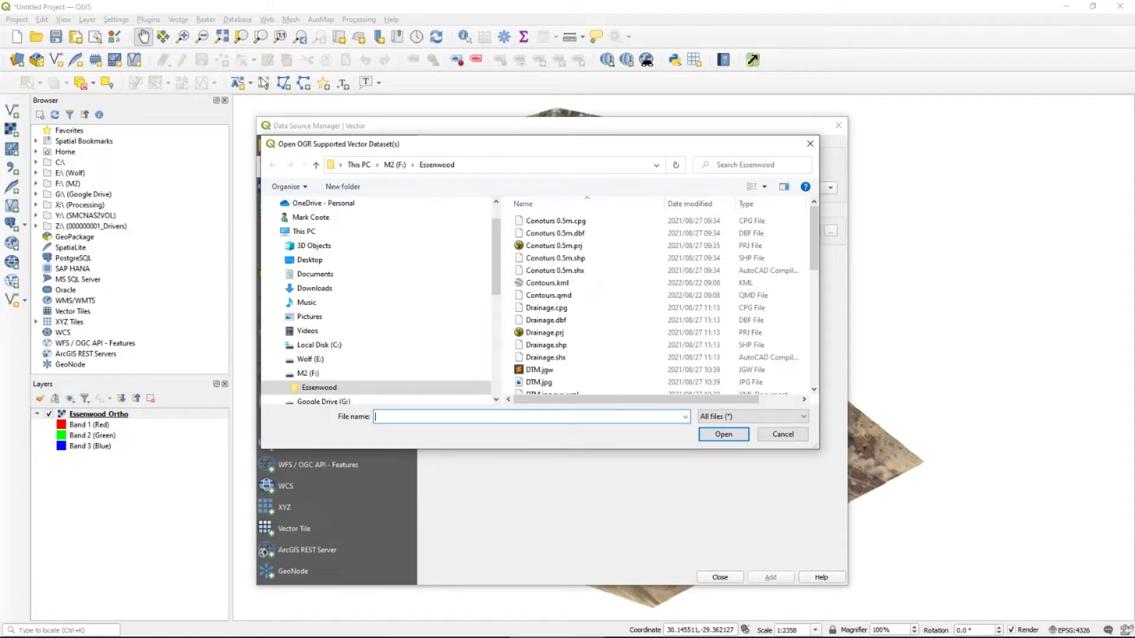
pyautogui.click(555, 258)
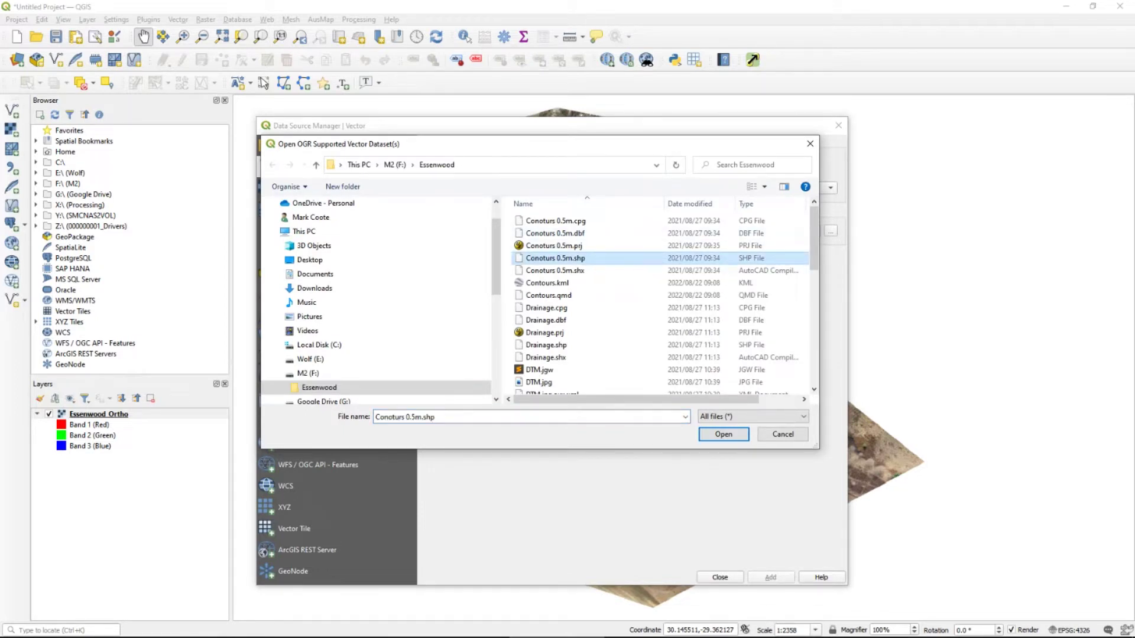
pyautogui.click(723, 434)
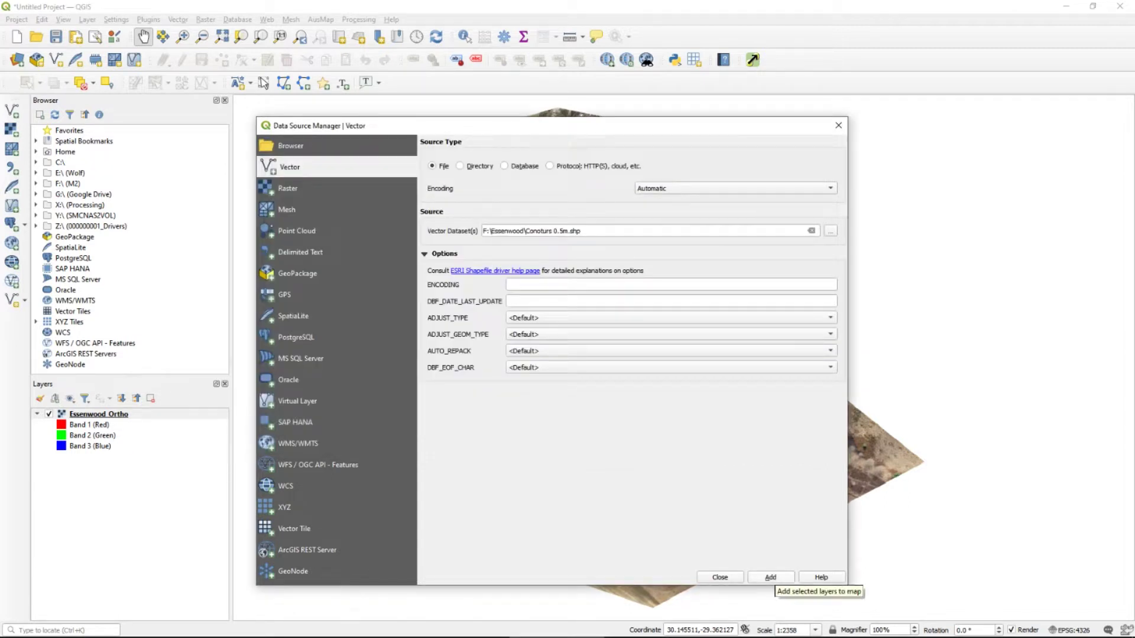
pyautogui.click(770, 578)
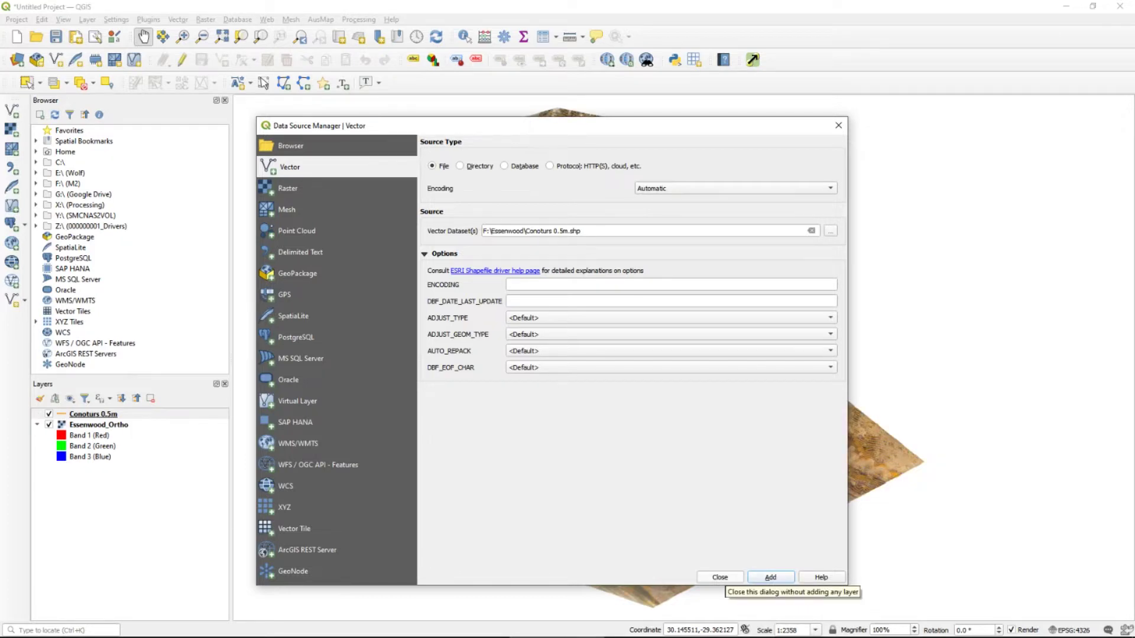
pyautogui.click(720, 577)
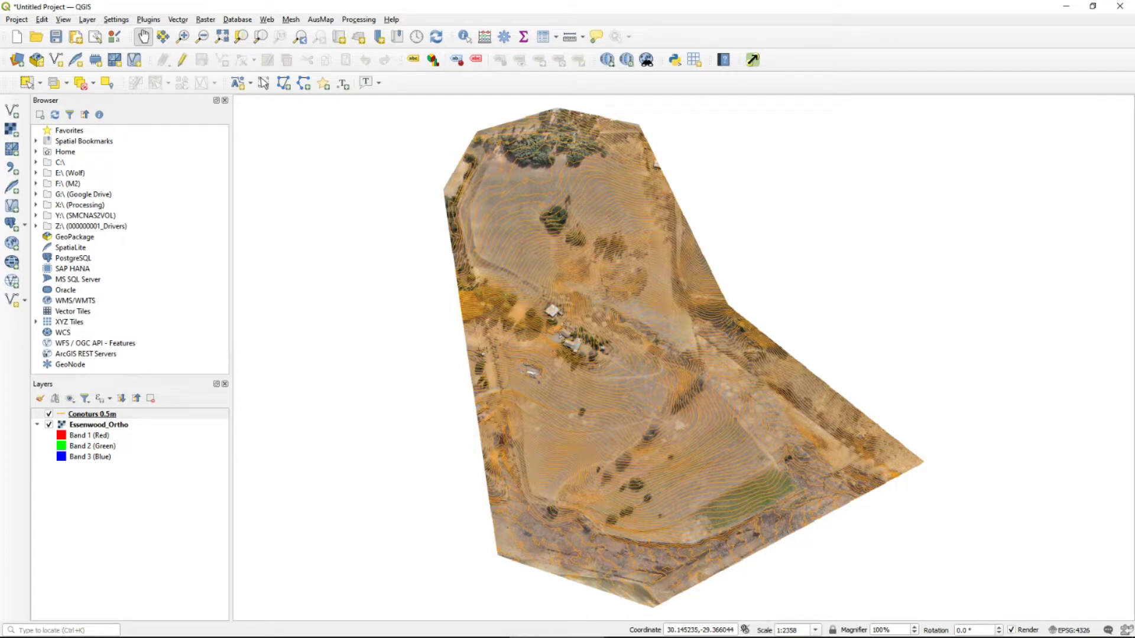
pyautogui.click(49, 425)
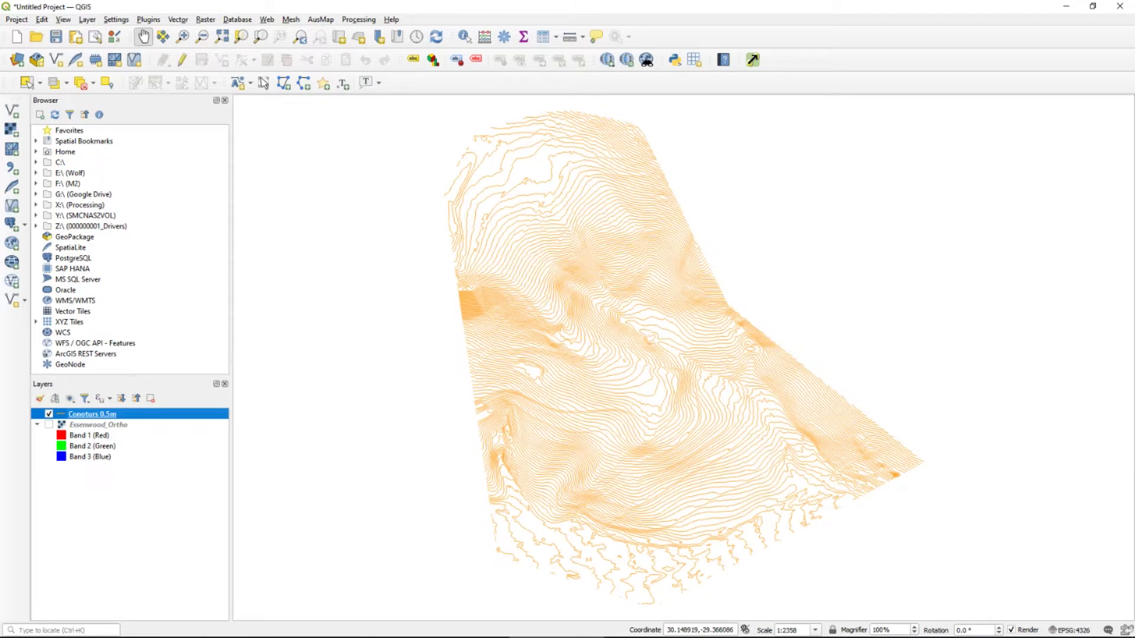
# - Give the Conoturs 0.5m layer Single Labels showing the ELEVATION field
pyautogui.scroll(5, 683, 357)
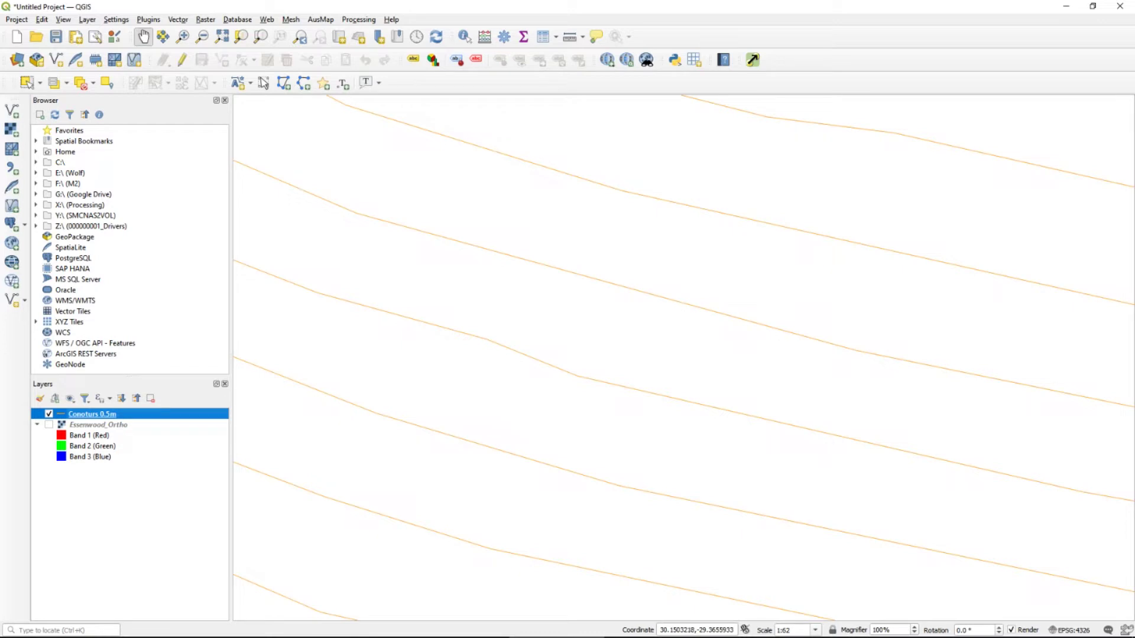
pyautogui.rightClick(98, 415)
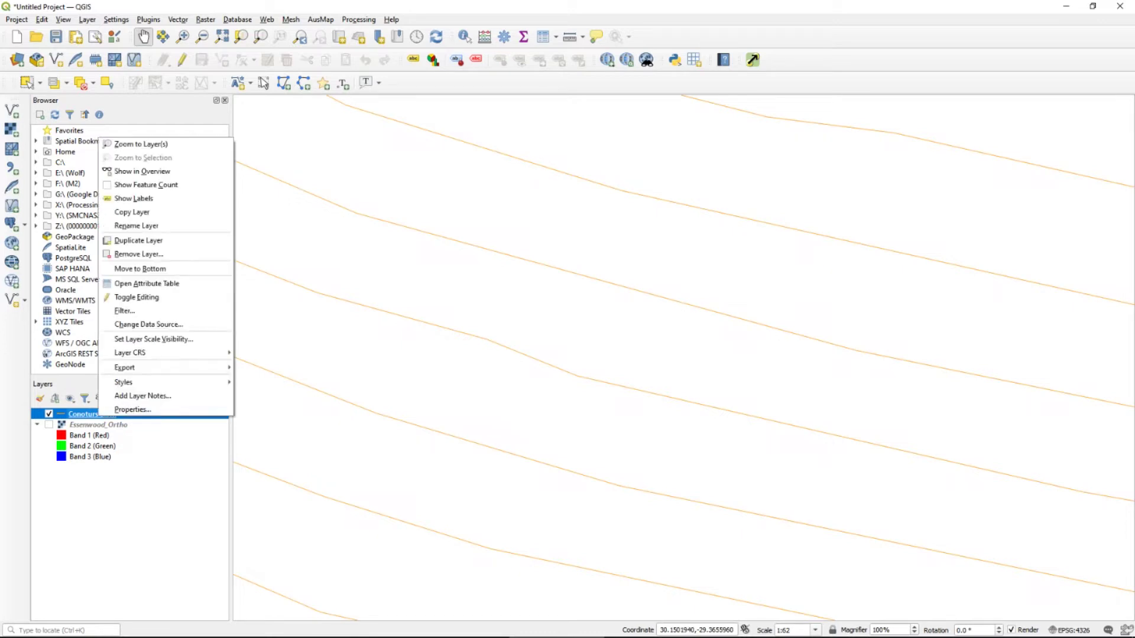
pyautogui.click(132, 410)
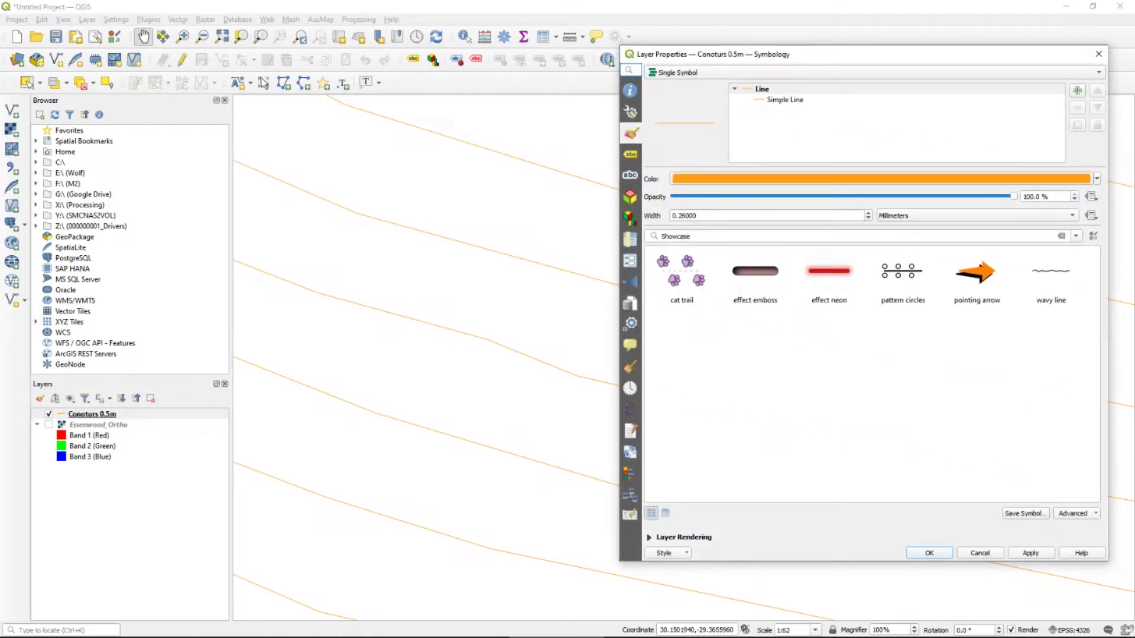
pyautogui.click(631, 154)
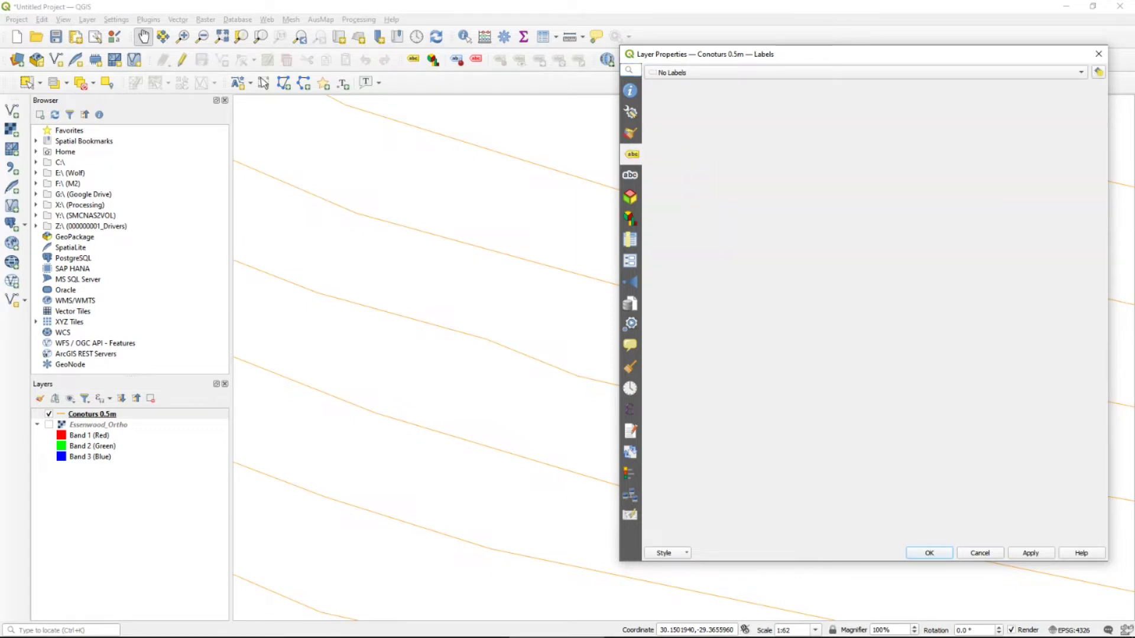
pyautogui.click(733, 72)
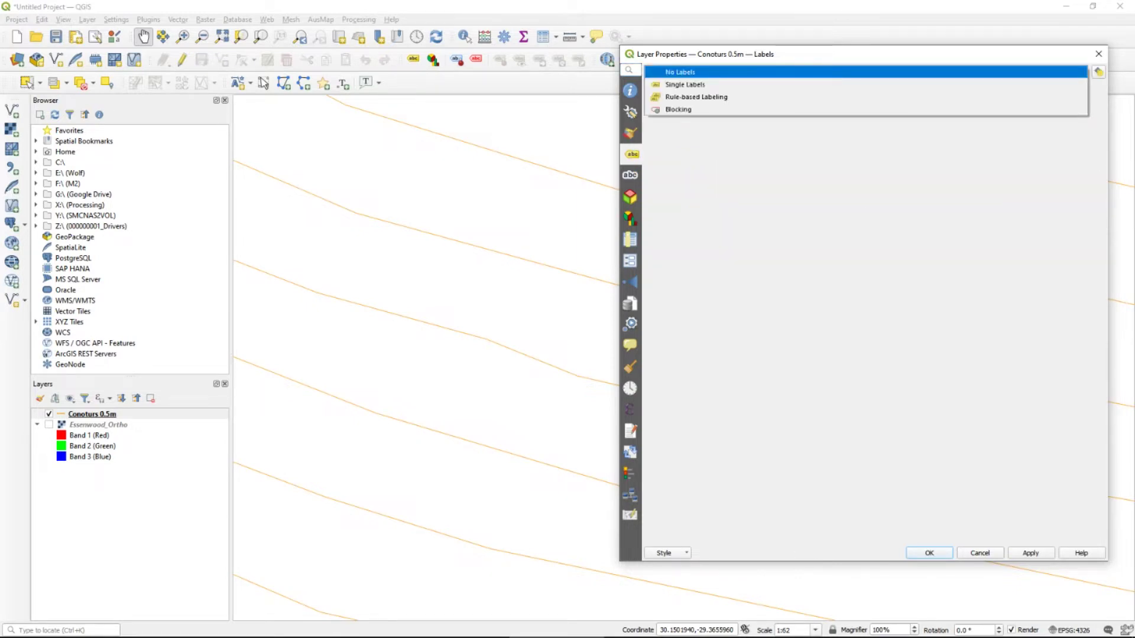
pyautogui.press('Down')
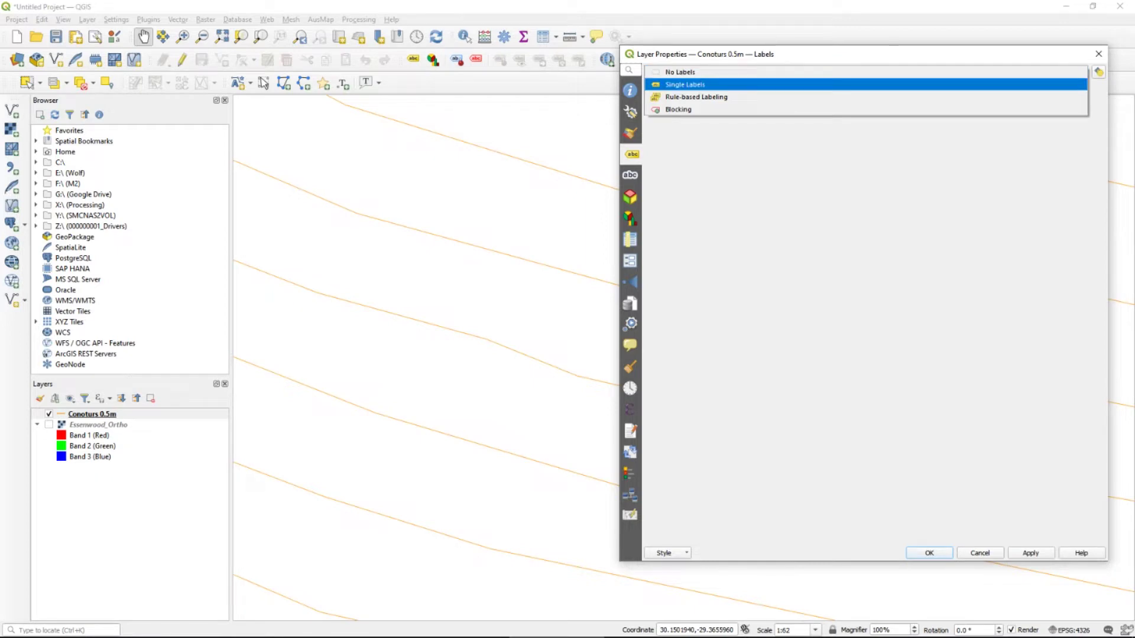
pyautogui.press('Return')
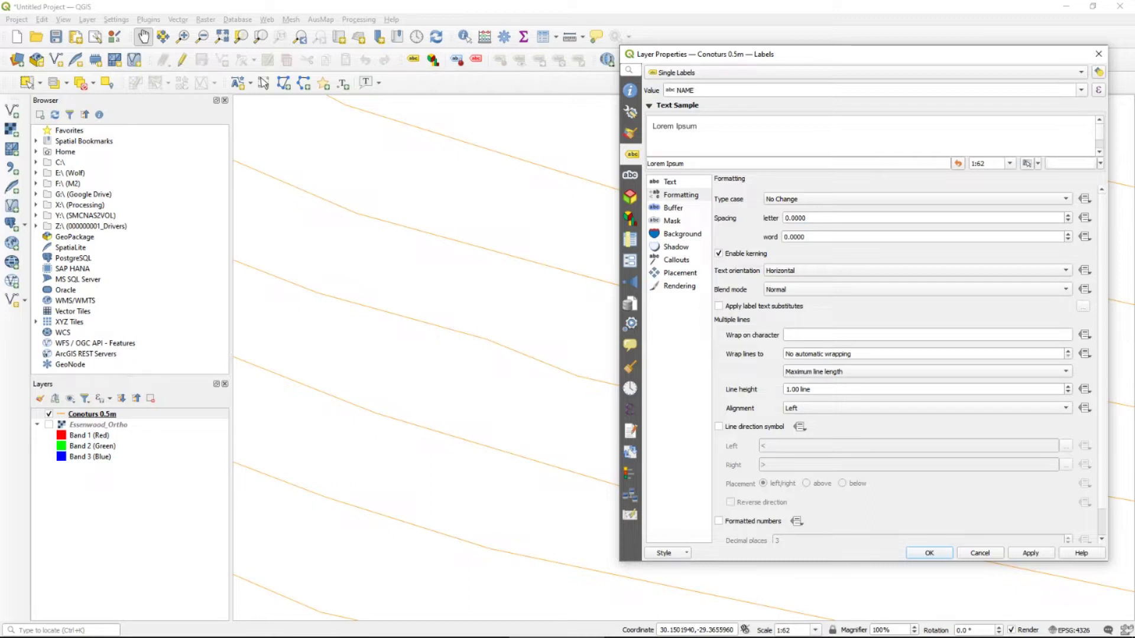
pyautogui.click(1081, 90)
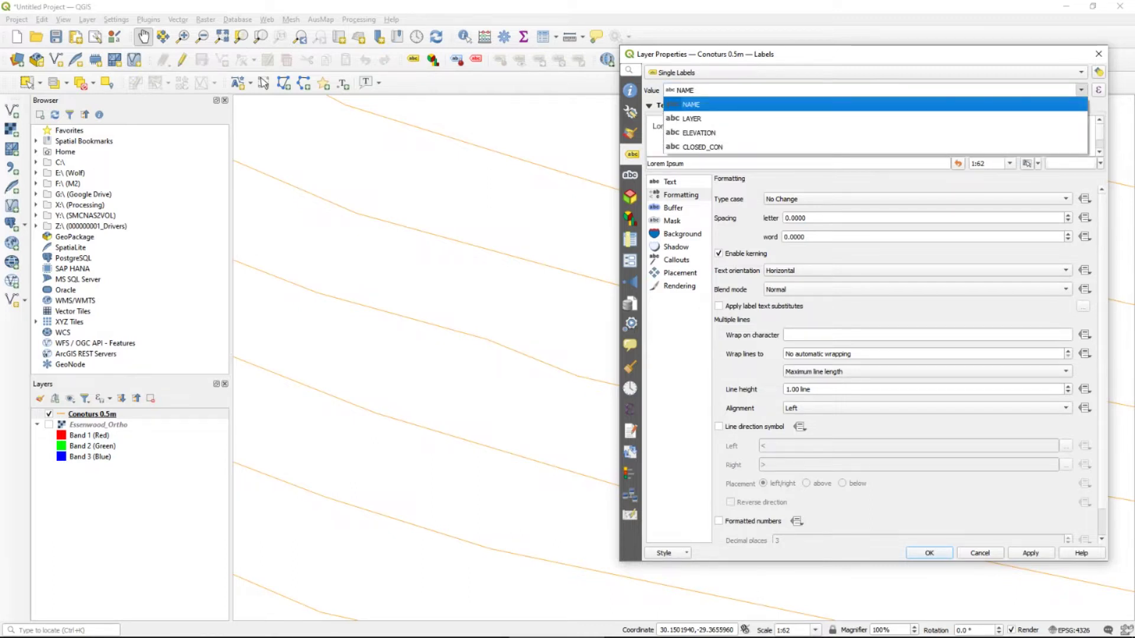
pyautogui.press('Down')
pyautogui.press('Down')
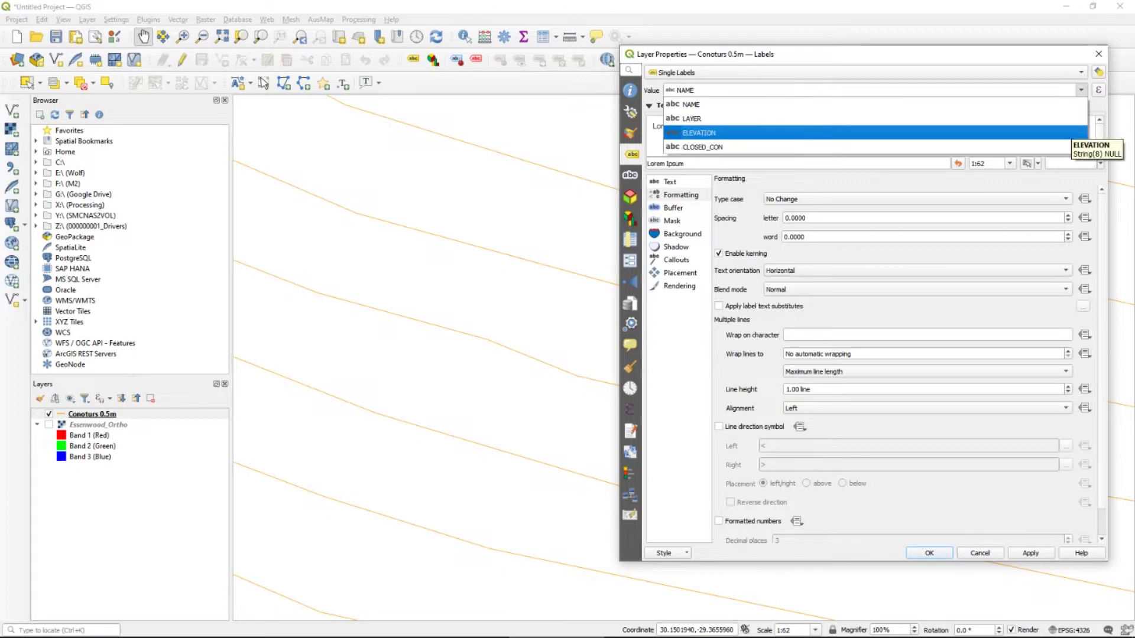
pyautogui.press('Return')
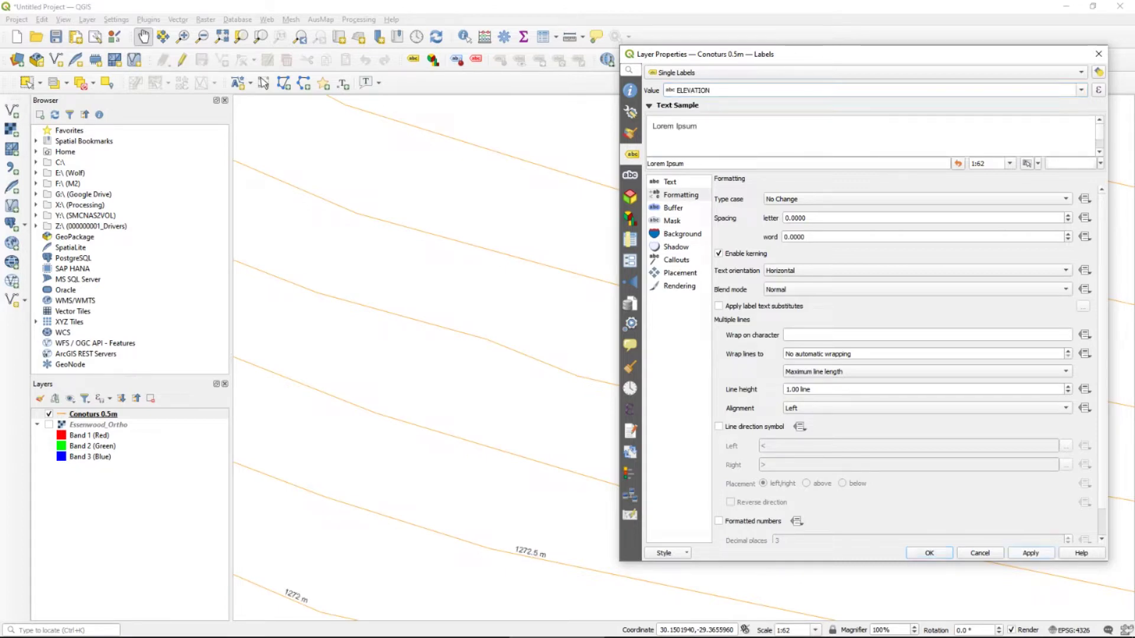
pyautogui.click(930, 553)
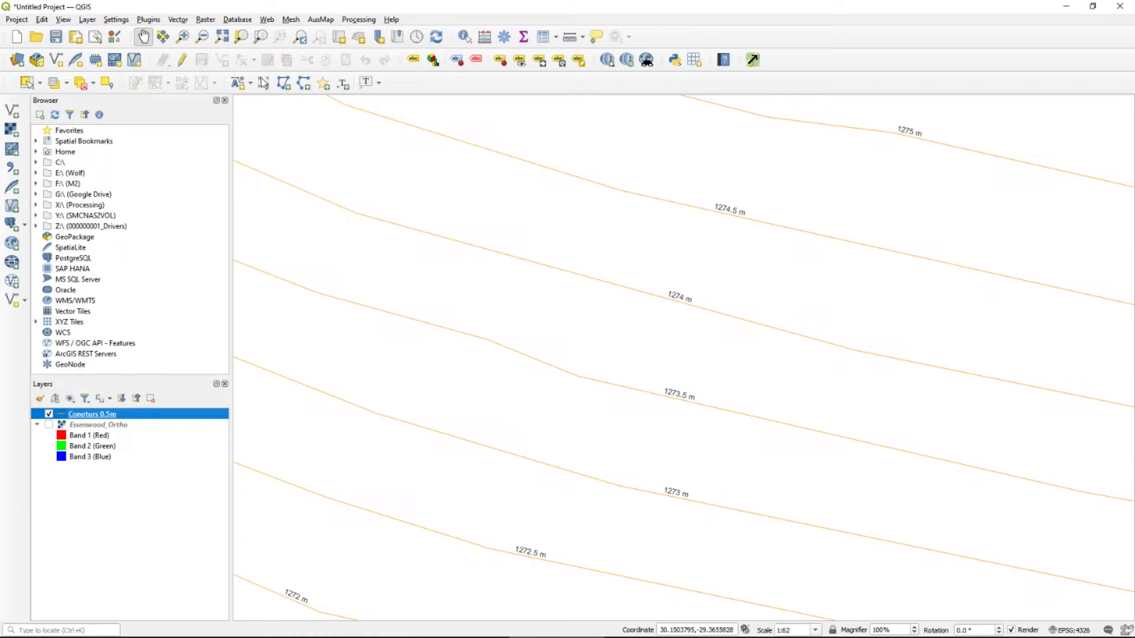
# - Zoom to the full contour extent and open the Conoturs 0.5m layer properties
pyautogui.scroll(-3, 674, 216)
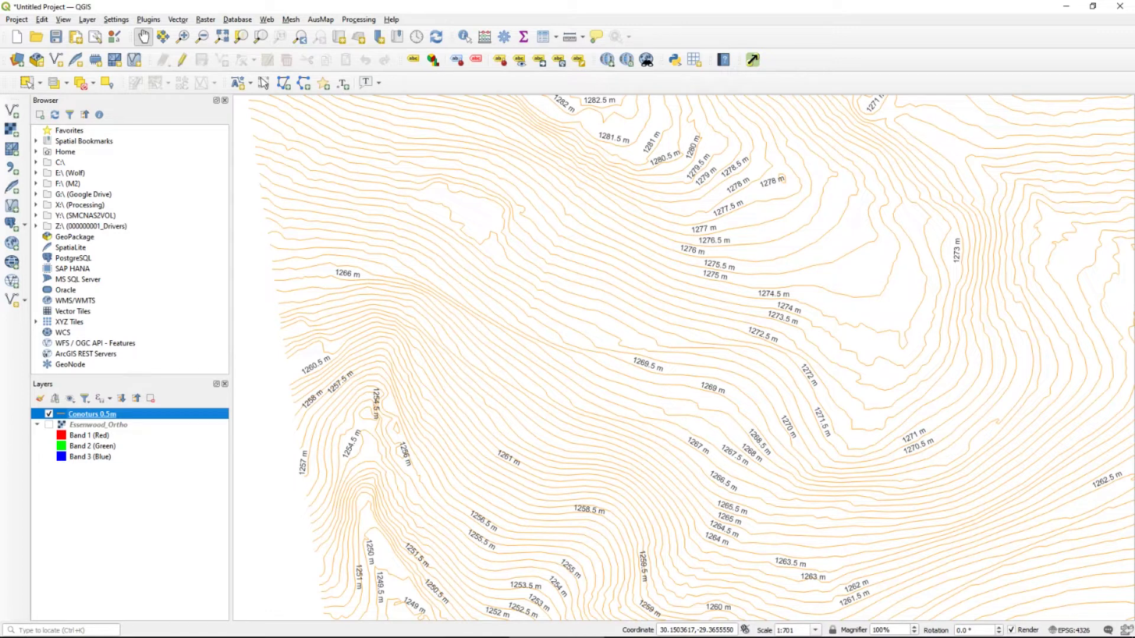
pyautogui.click(222, 37)
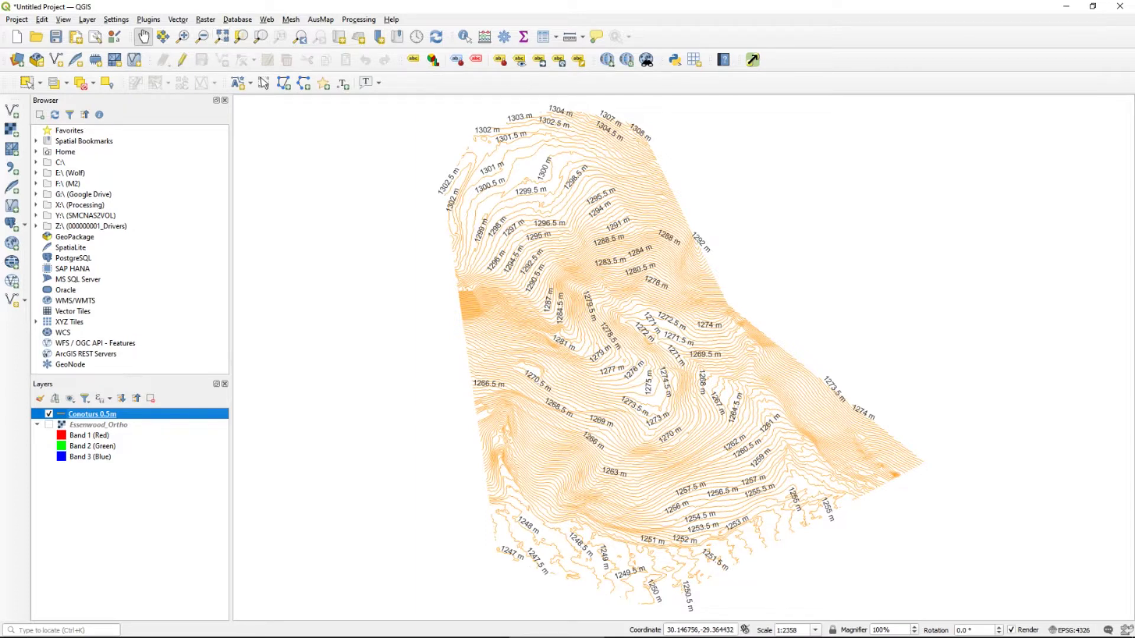
pyautogui.rightClick(109, 414)
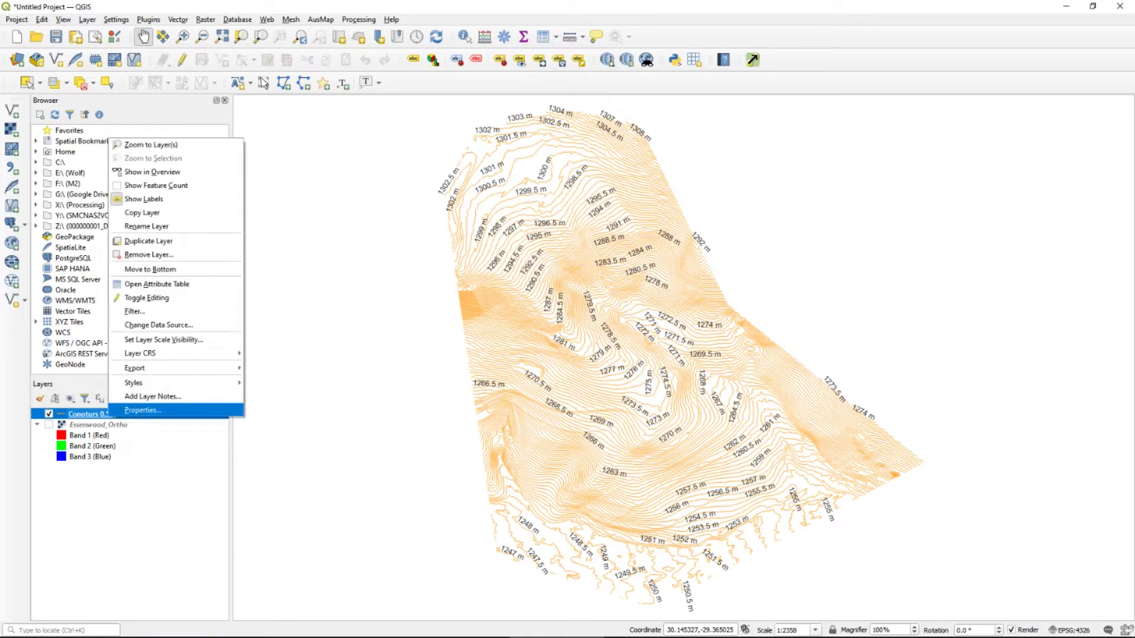
pyautogui.click(142, 410)
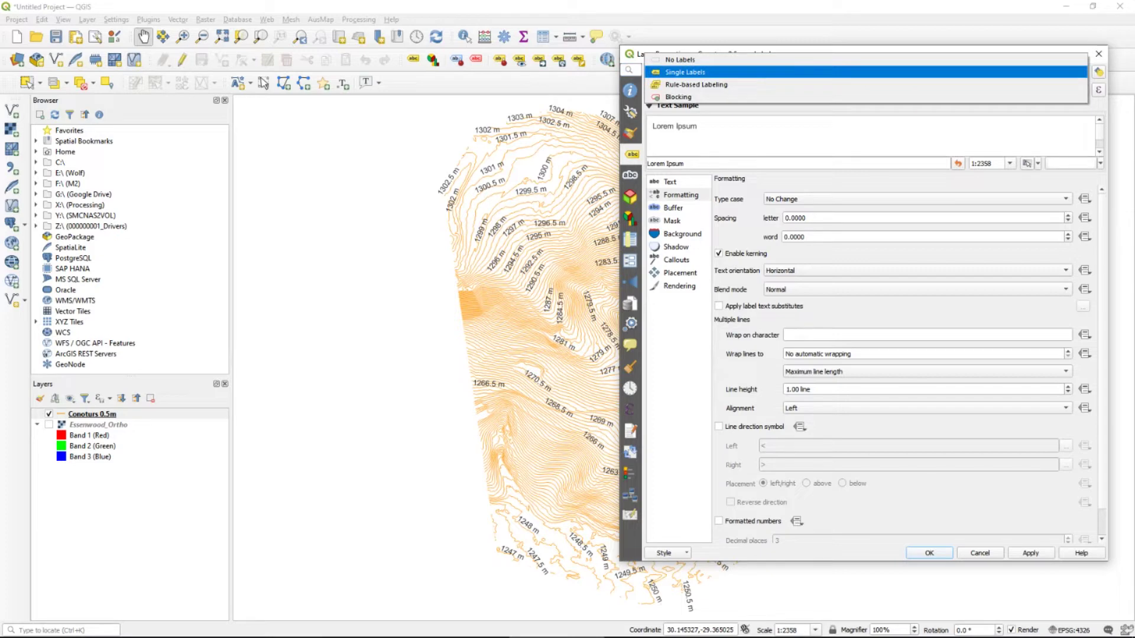
# - Set contour labelling to No Labels, apply it, and go to the Symbology page
pyautogui.click(680, 60)
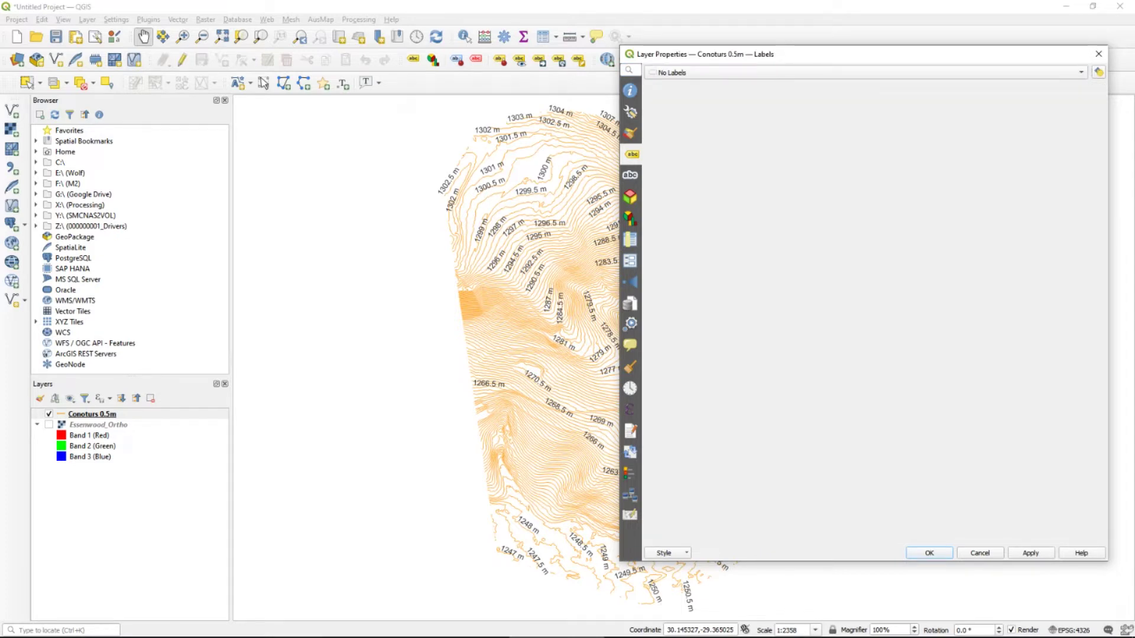
pyautogui.click(1030, 553)
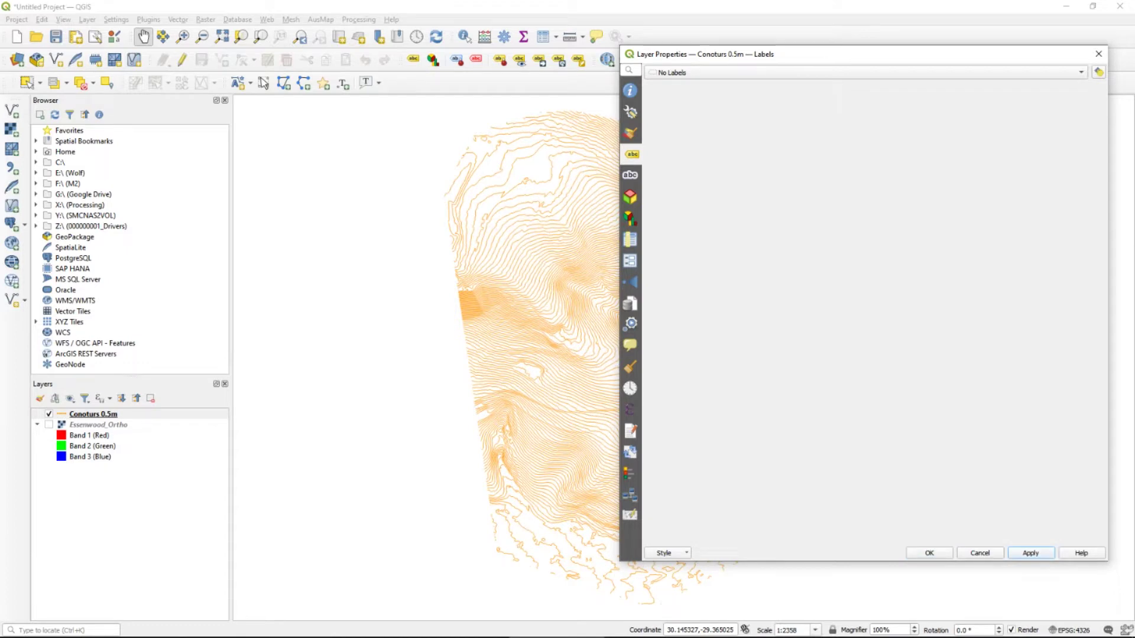
pyautogui.click(631, 133)
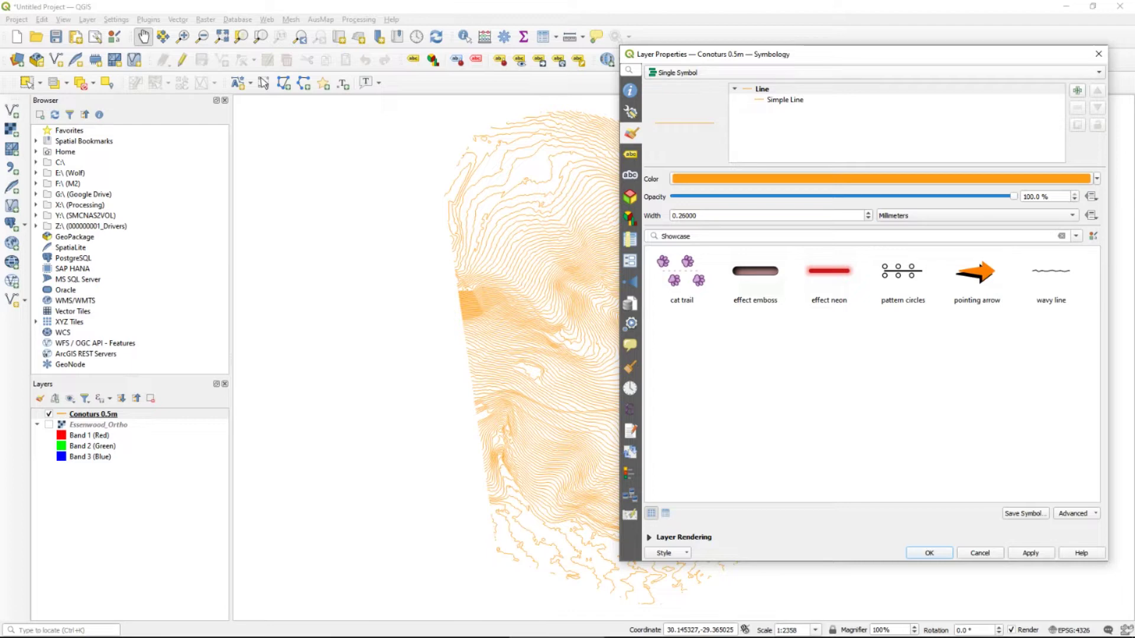
# - Style the contours Categorized by ELEVATION with the Turbo ramp, classify, and apply
pyautogui.click(875, 72)
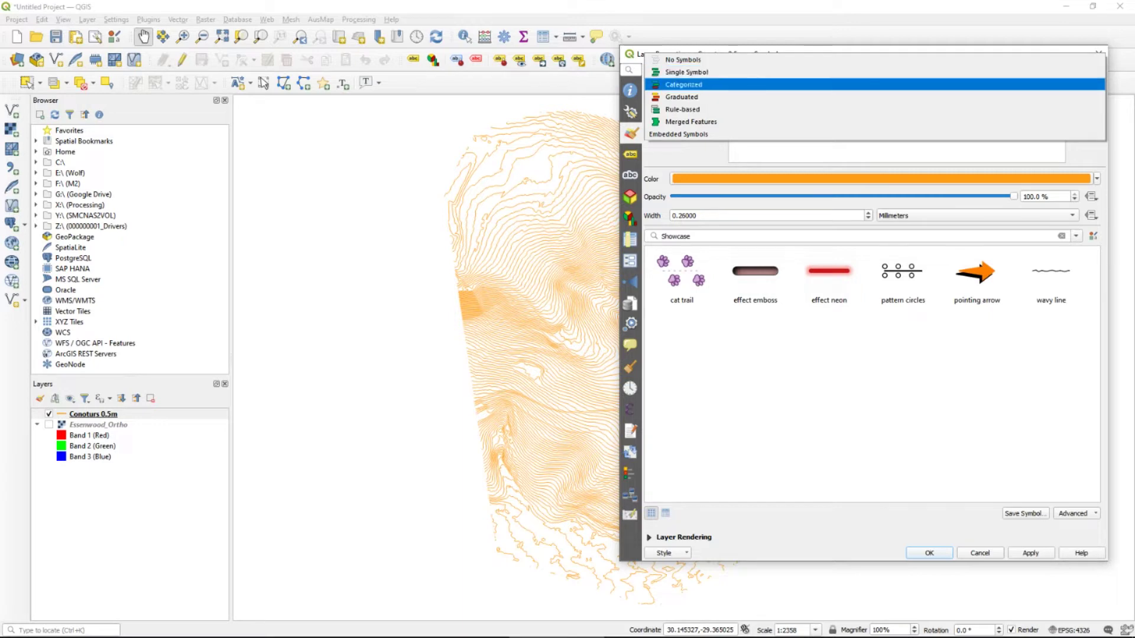
pyautogui.click(684, 84)
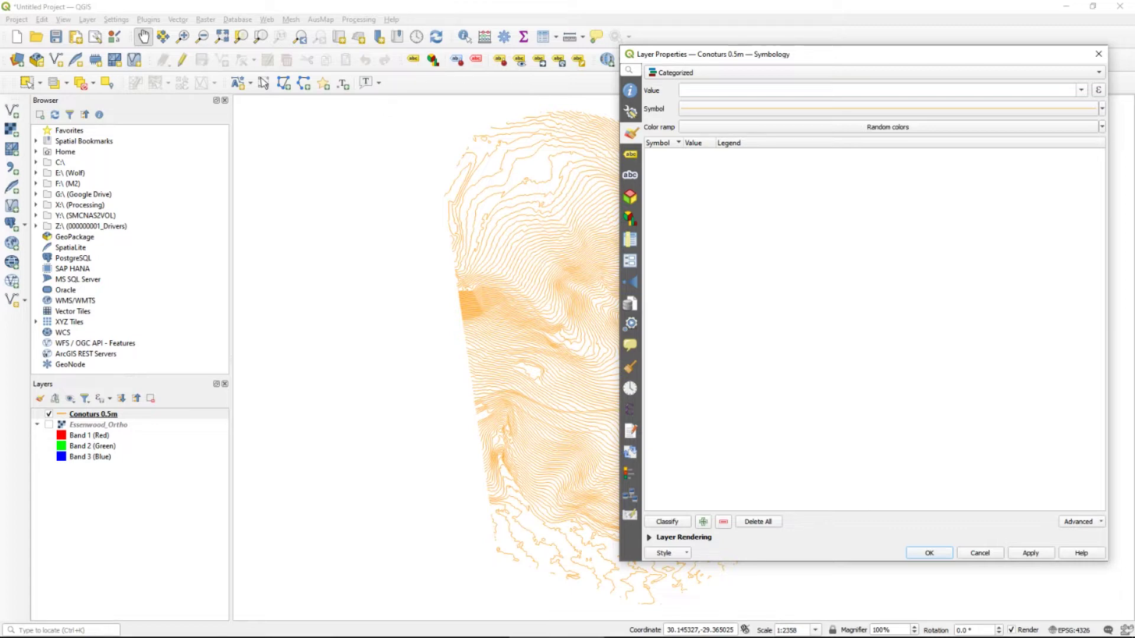
pyautogui.click(1081, 90)
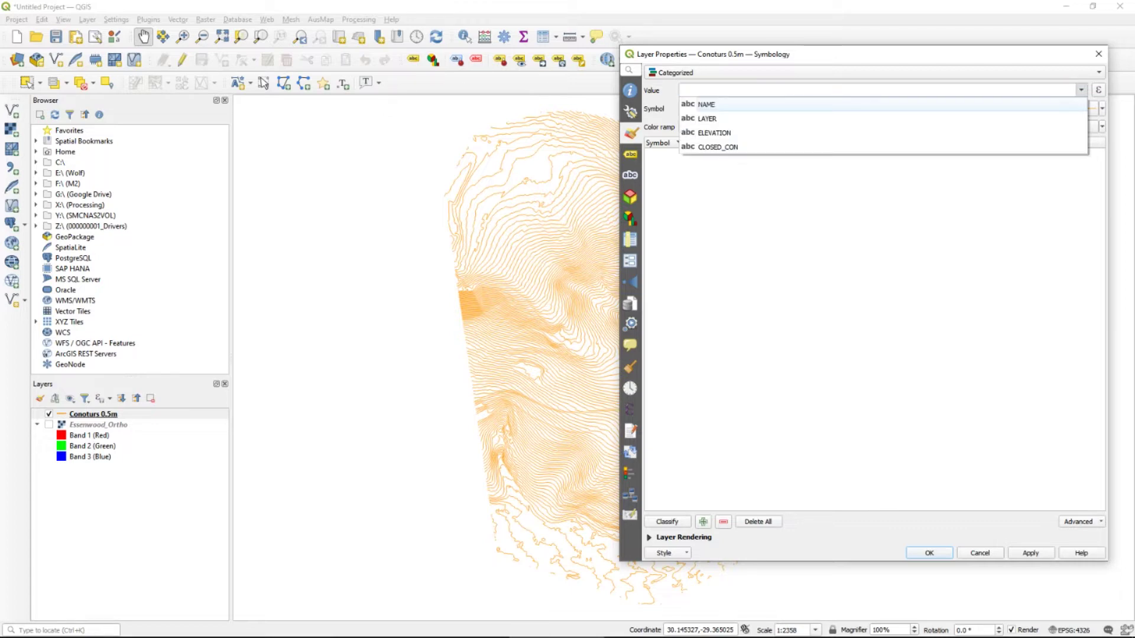
pyautogui.press('Down')
pyautogui.press('Down')
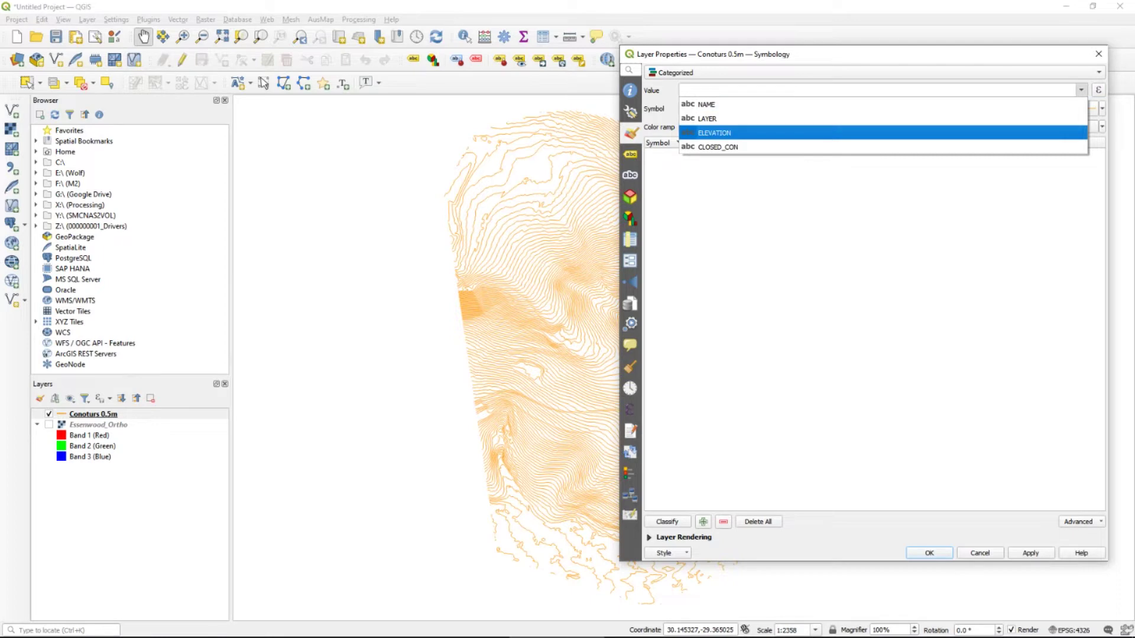
pyautogui.press('Return')
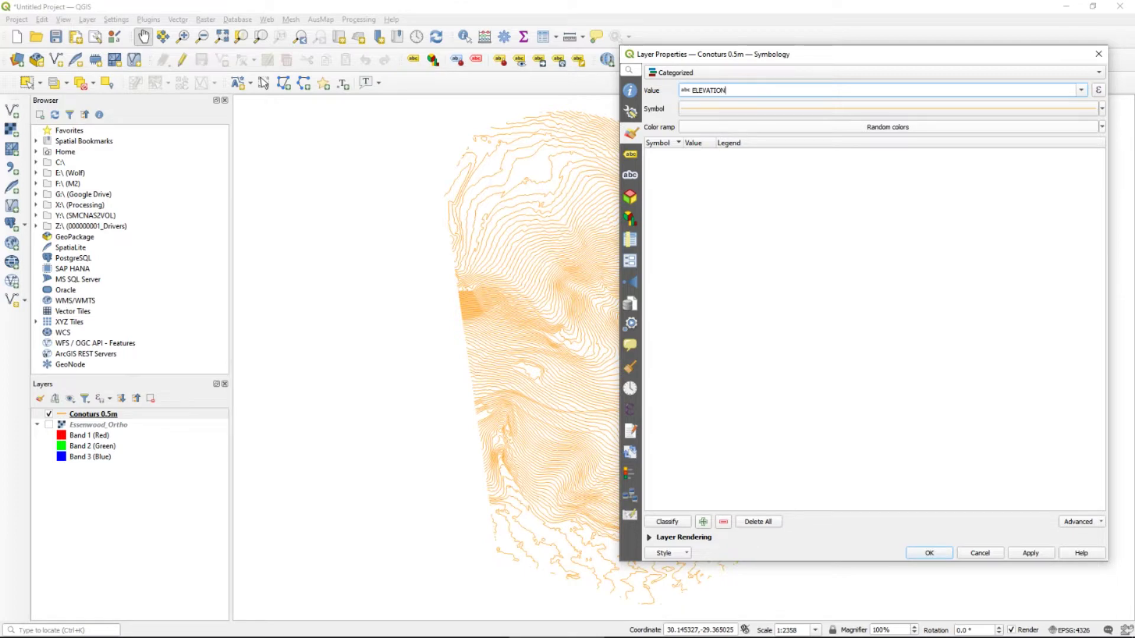
pyautogui.click(1102, 128)
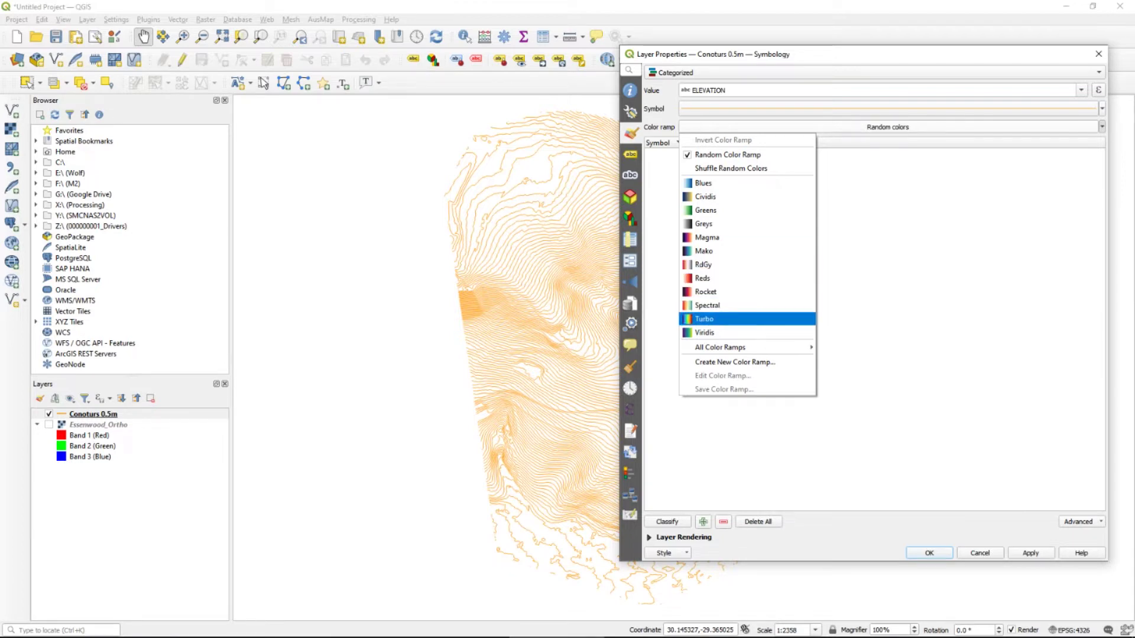
pyautogui.press('Return')
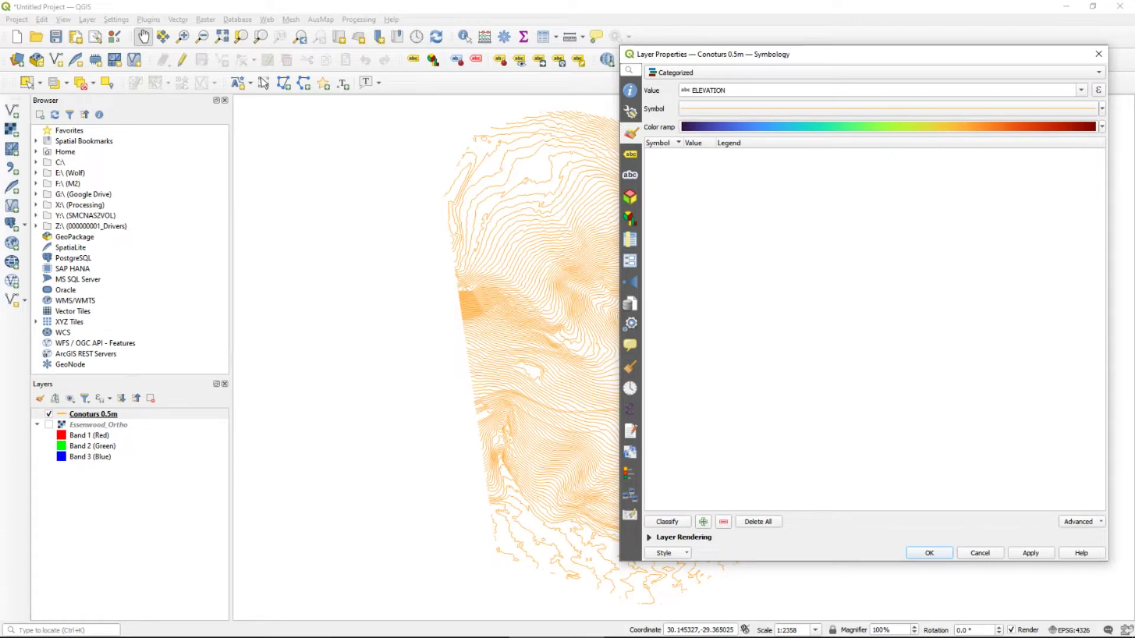
pyautogui.click(667, 522)
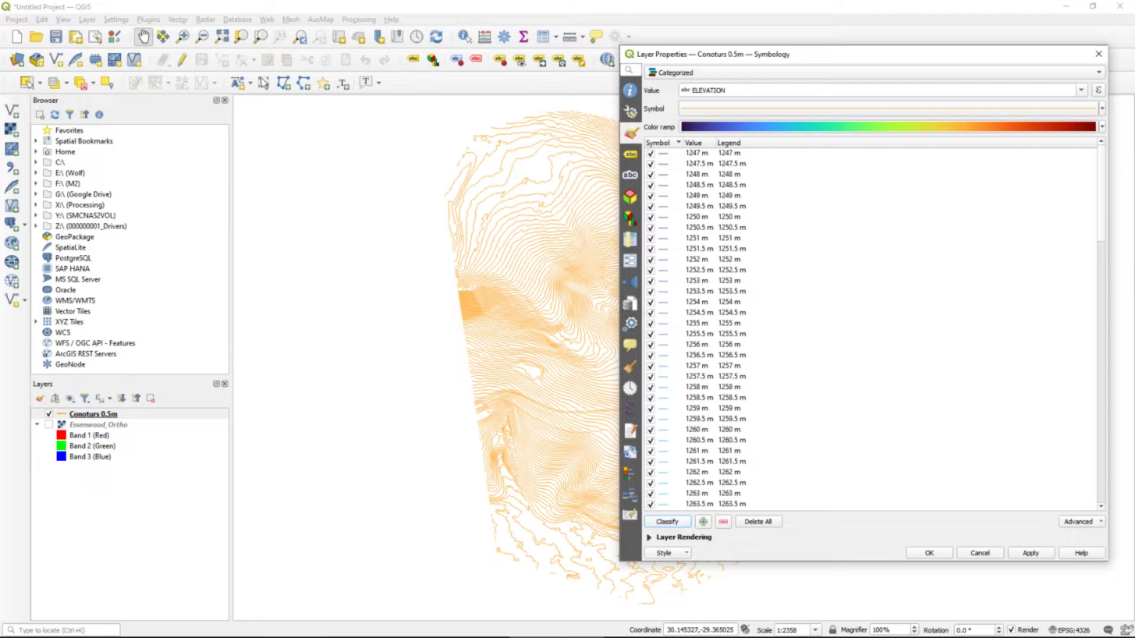
pyautogui.scroll(-10, 872, 328)
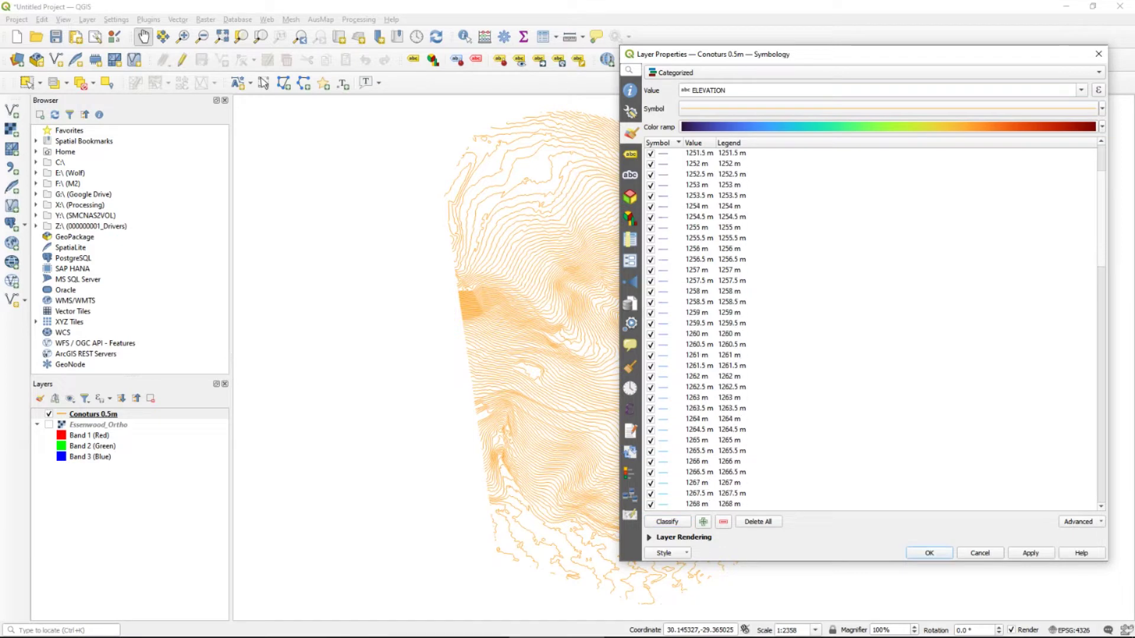
pyautogui.scroll(-20, 872, 328)
pyautogui.click(1031, 553)
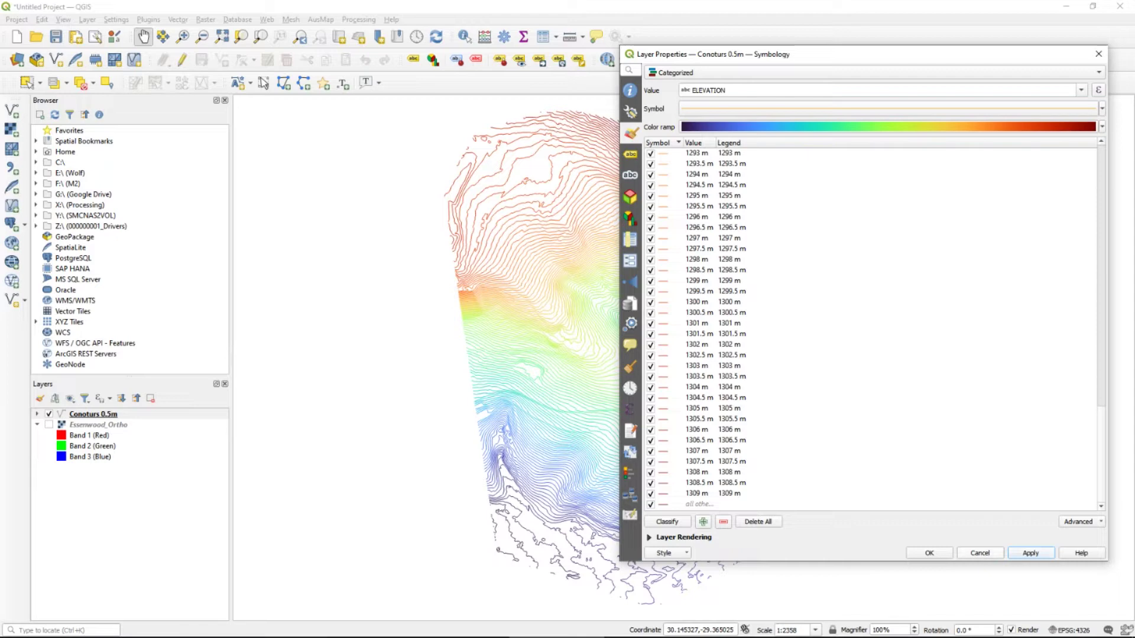
pyautogui.click(930, 553)
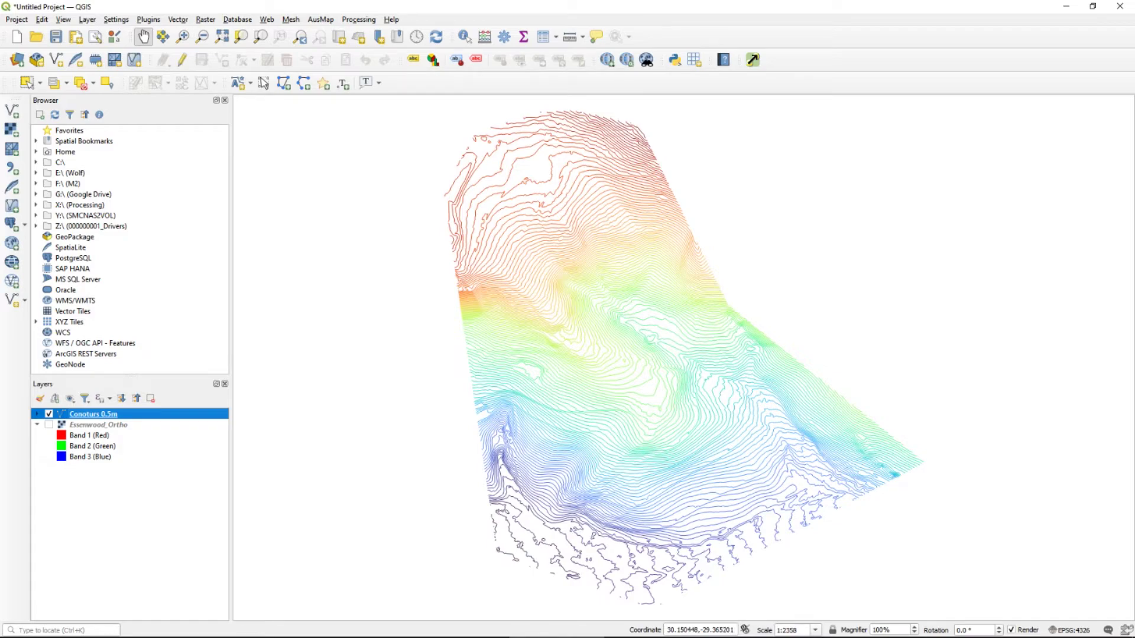
pyautogui.scroll(5, 594, 402)
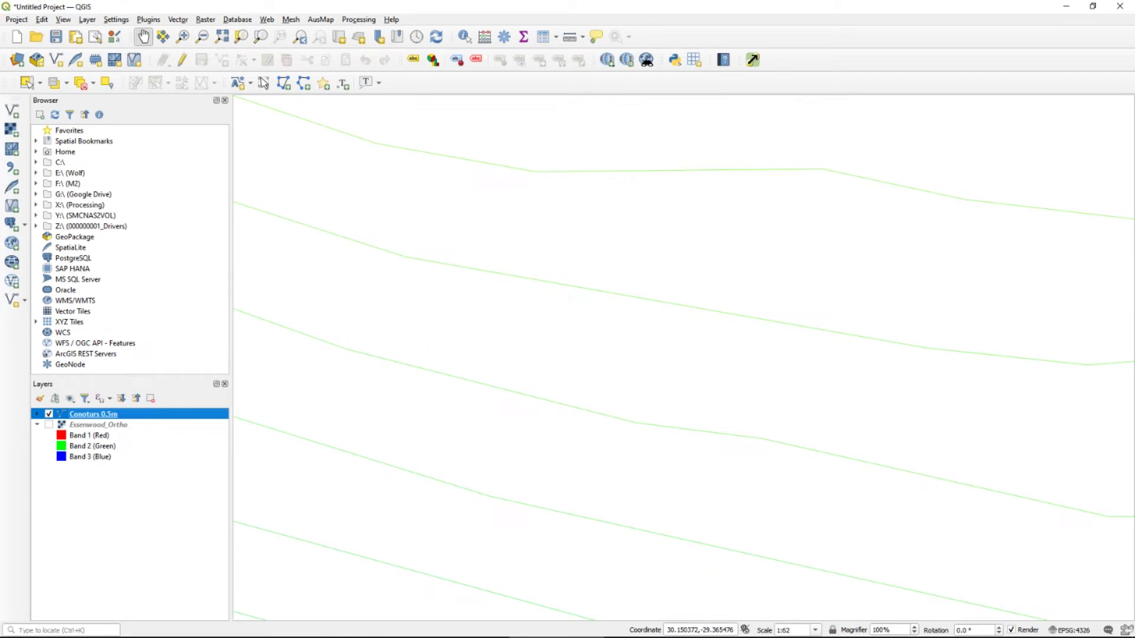
pyautogui.scroll(-5, 698, 328)
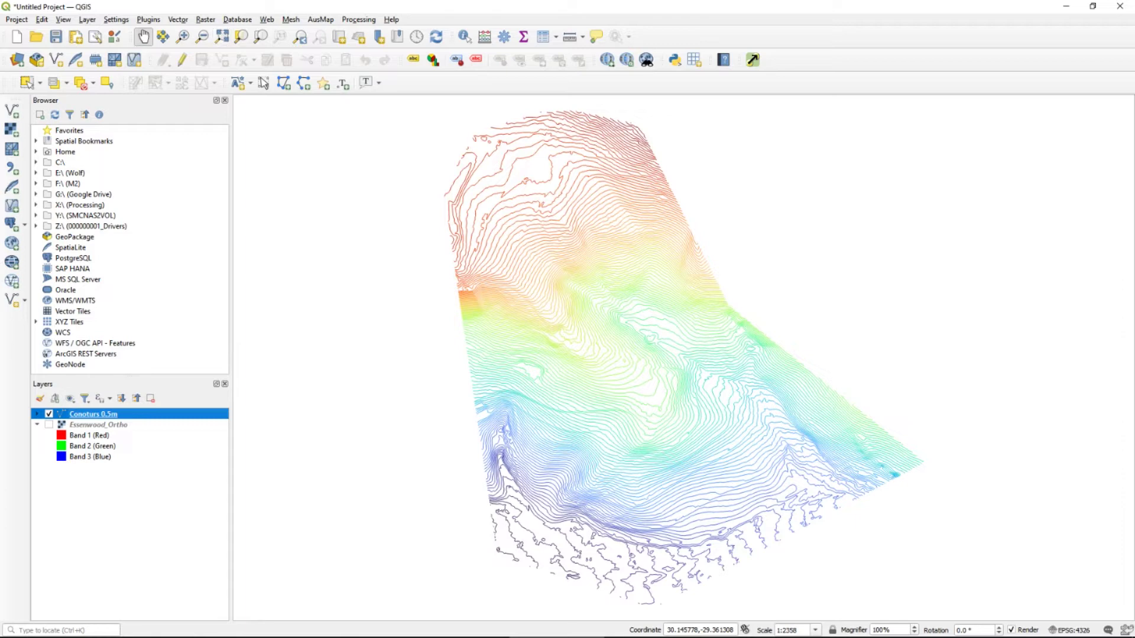
pyautogui.click(49, 425)
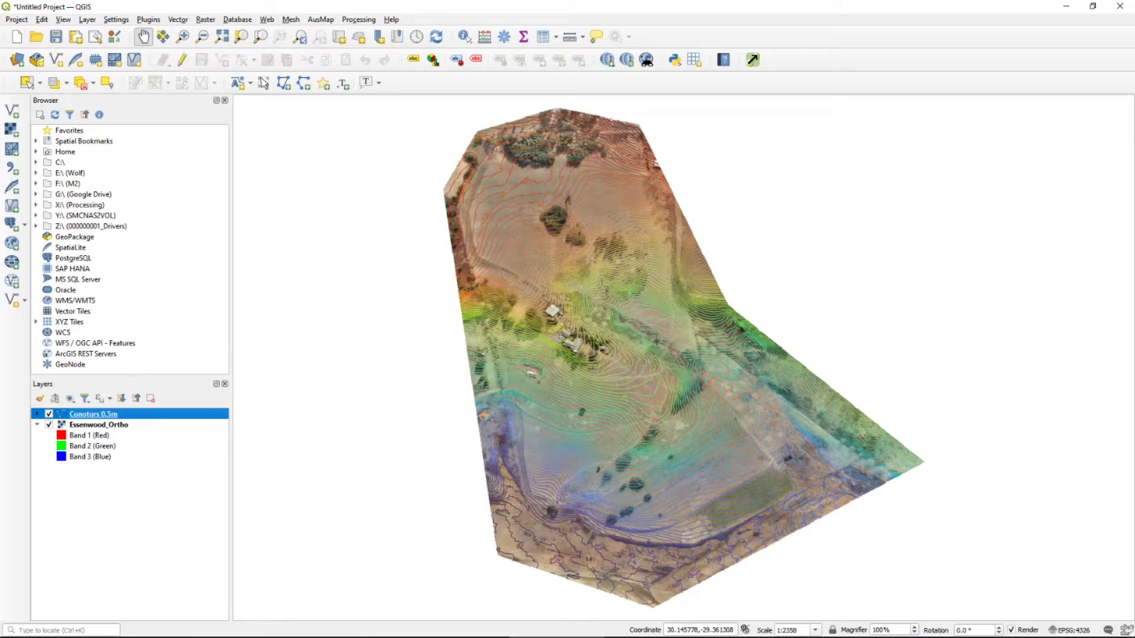
pyautogui.click(49, 424)
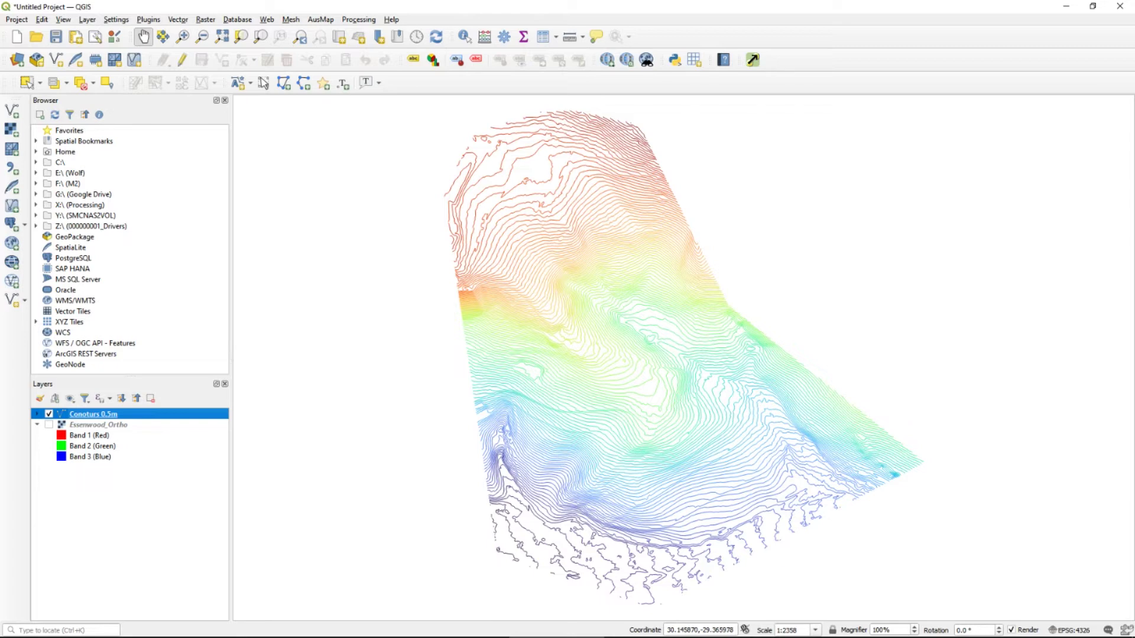
pyautogui.rightClick(98, 414)
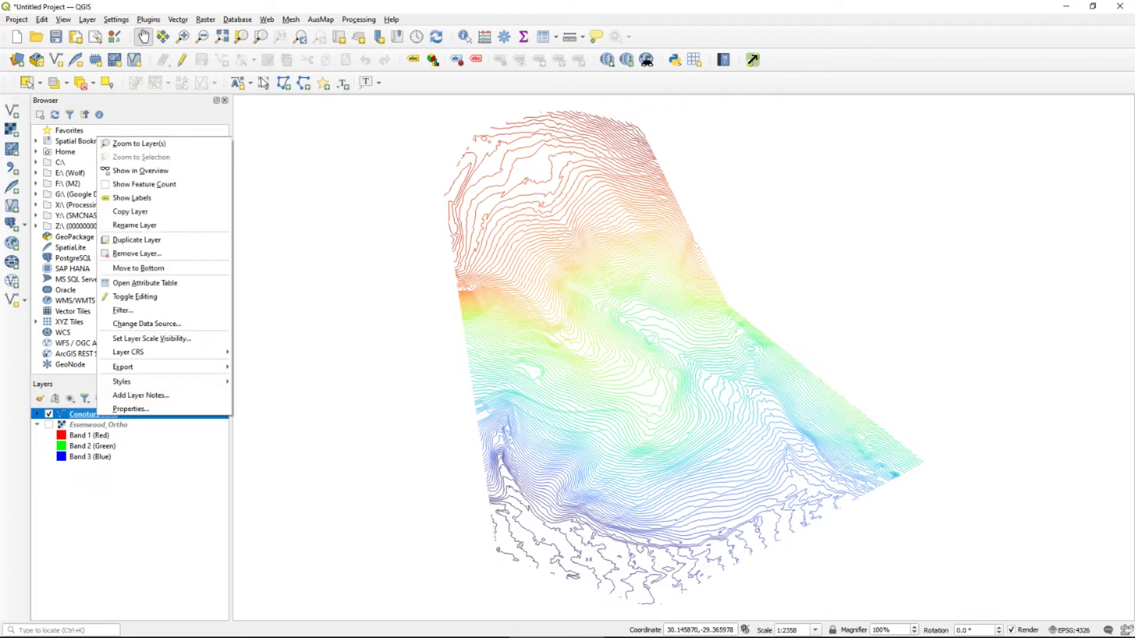
# - Save the contours as Contours.kml with Feature Symbology and add it to the map
pyautogui.moveTo(136, 367)
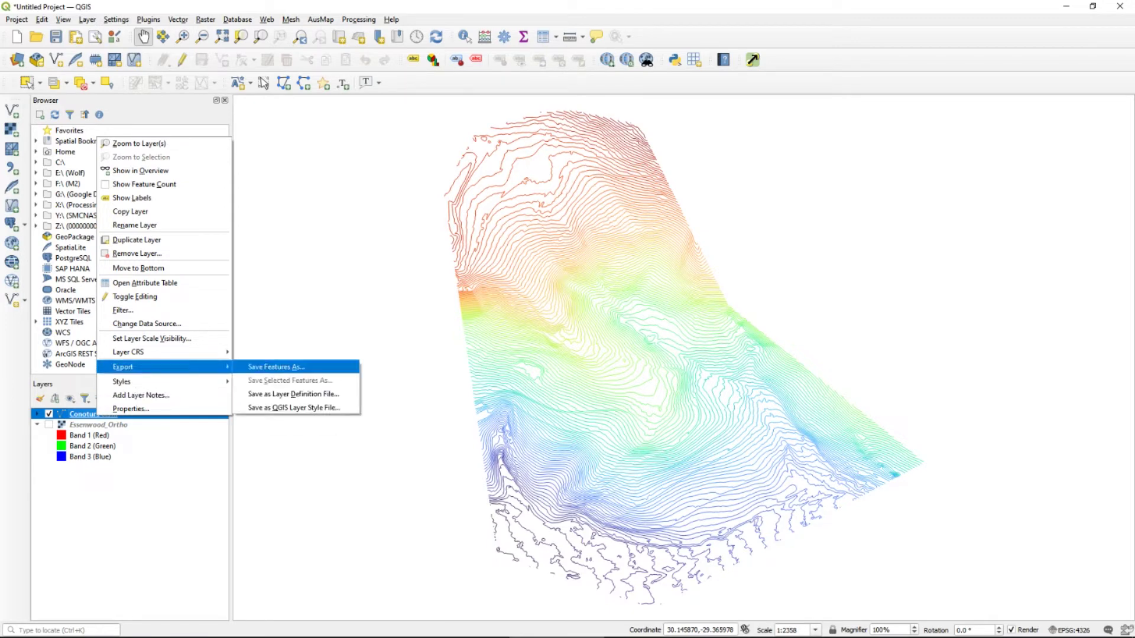
pyautogui.click(276, 367)
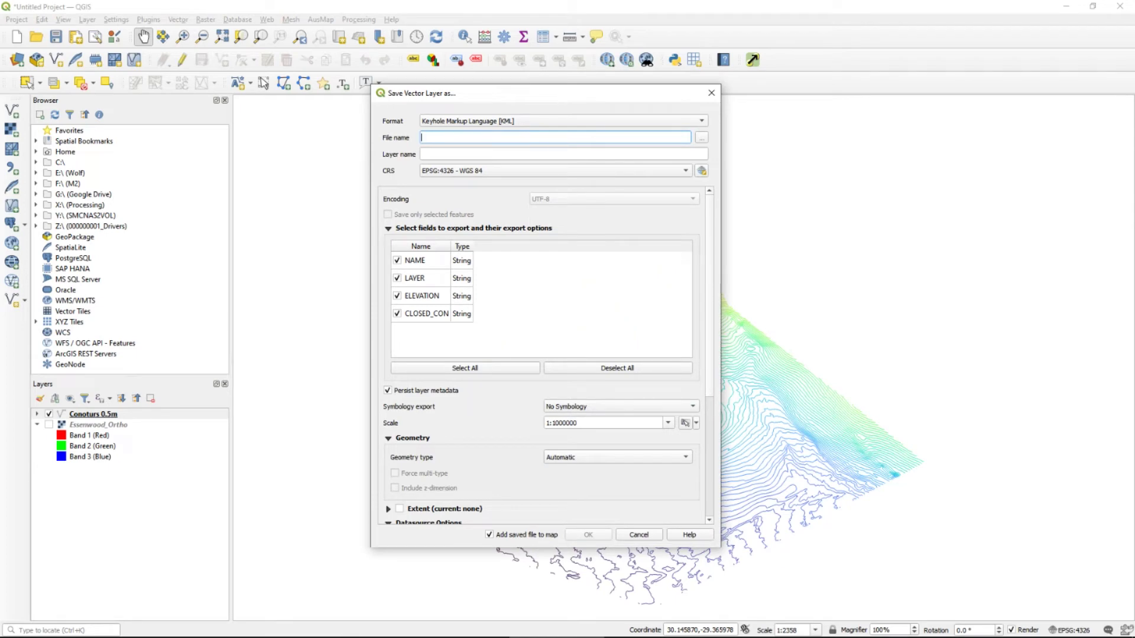
pyautogui.write('Contours')
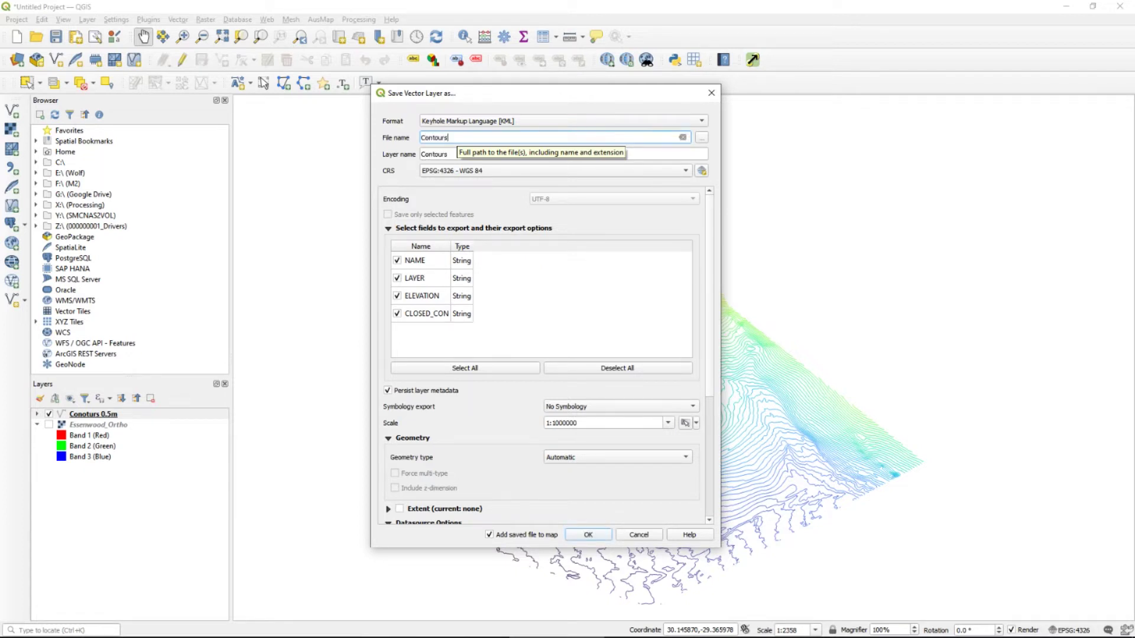
pyautogui.click(621, 407)
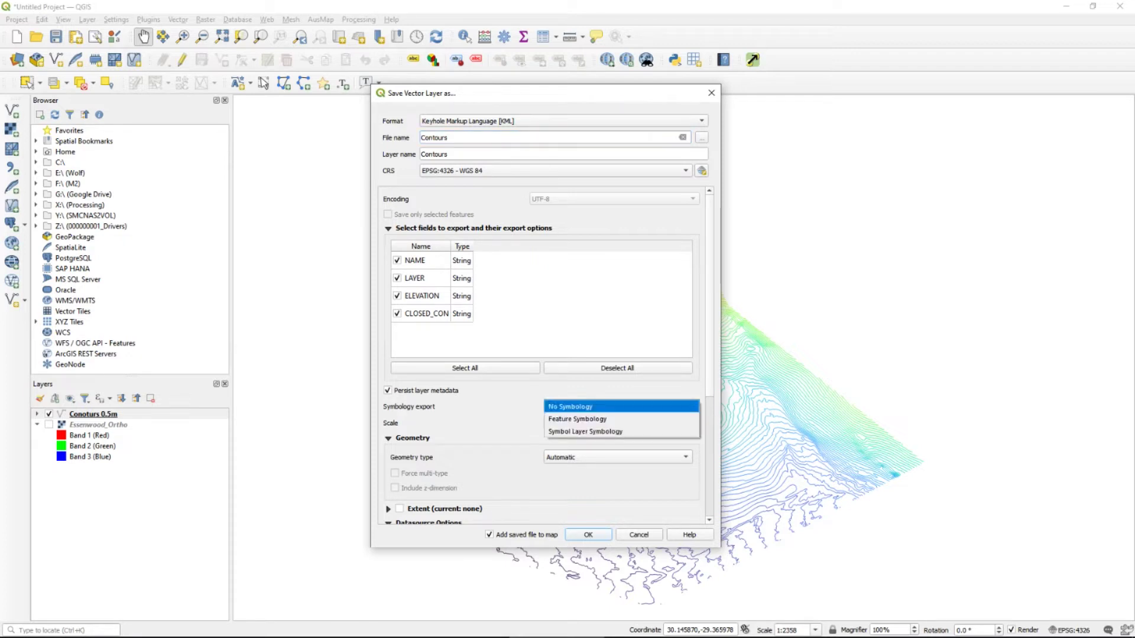
pyautogui.press('Down')
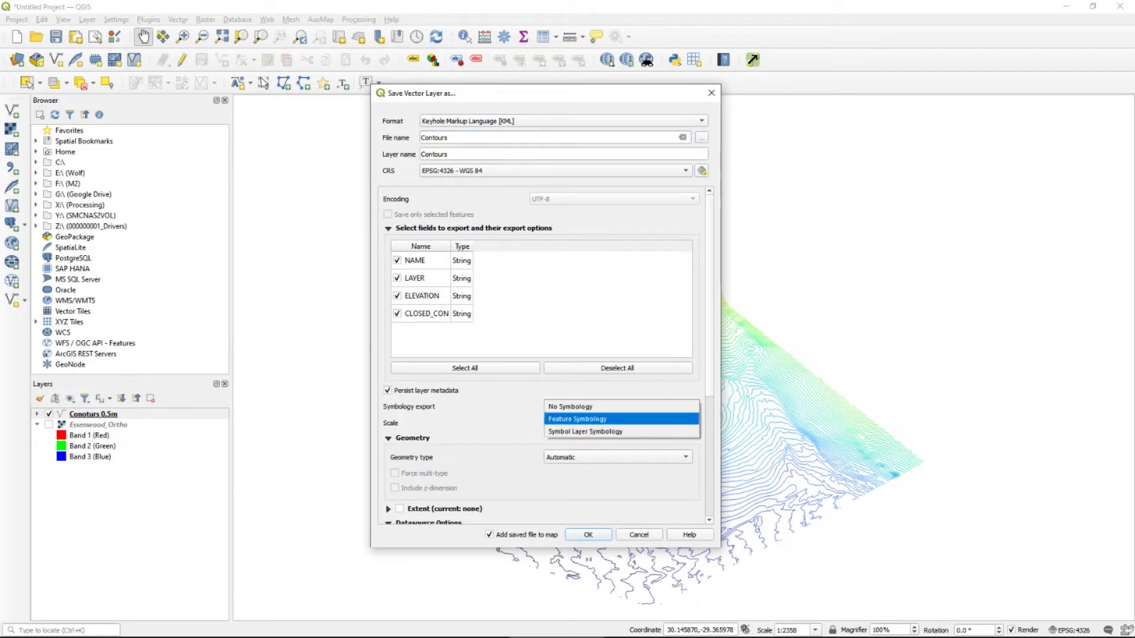
pyautogui.press('Return')
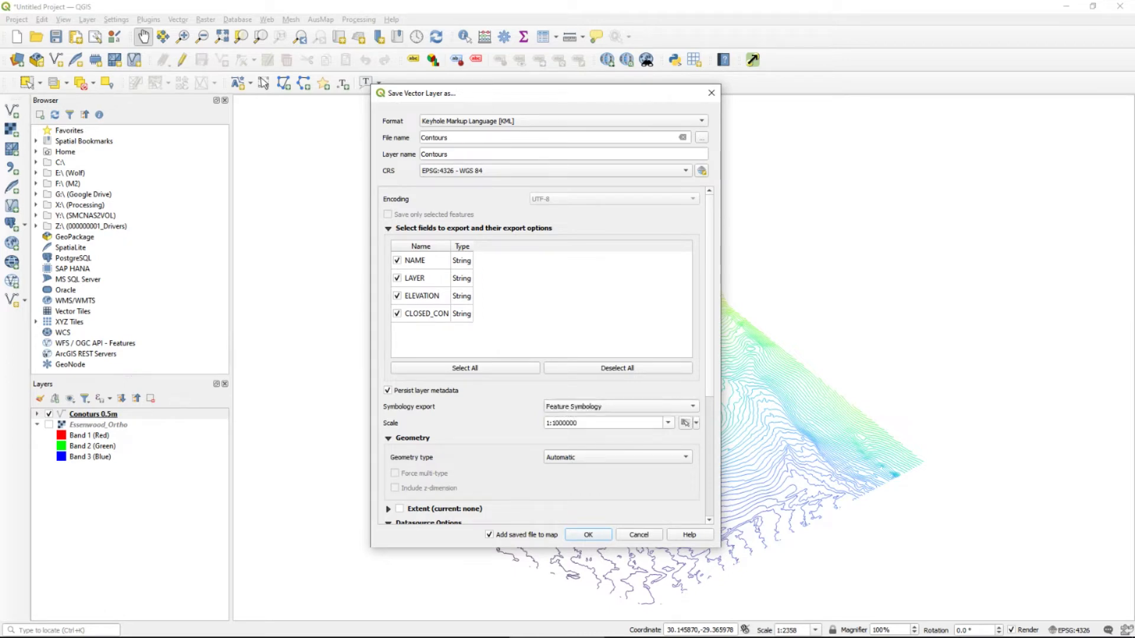
pyautogui.press('Return')
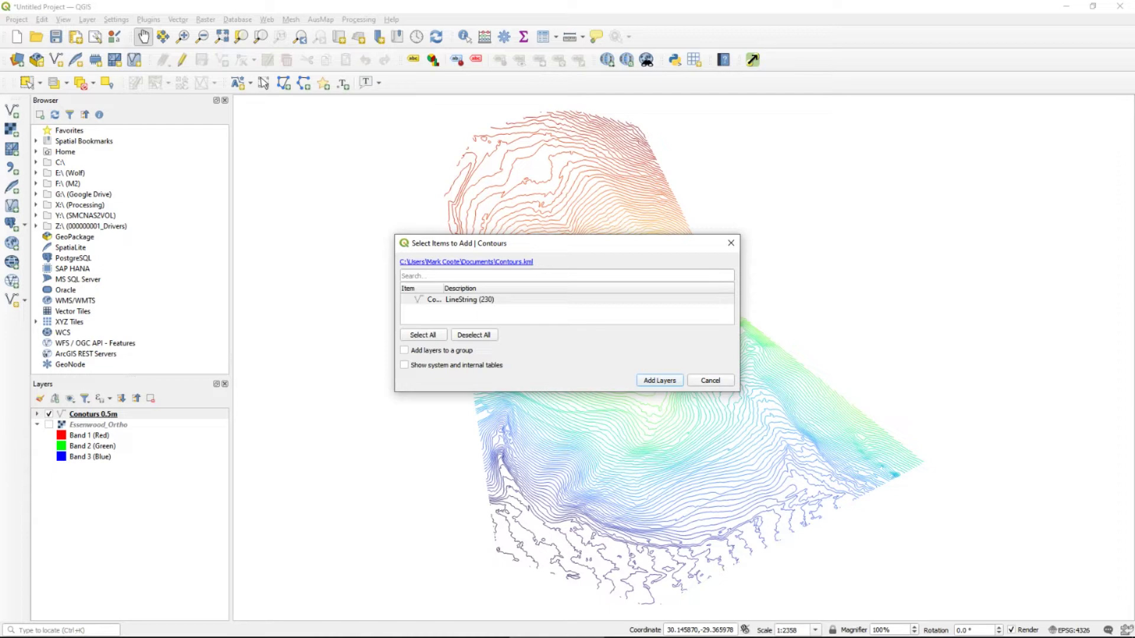
pyautogui.press('Return')
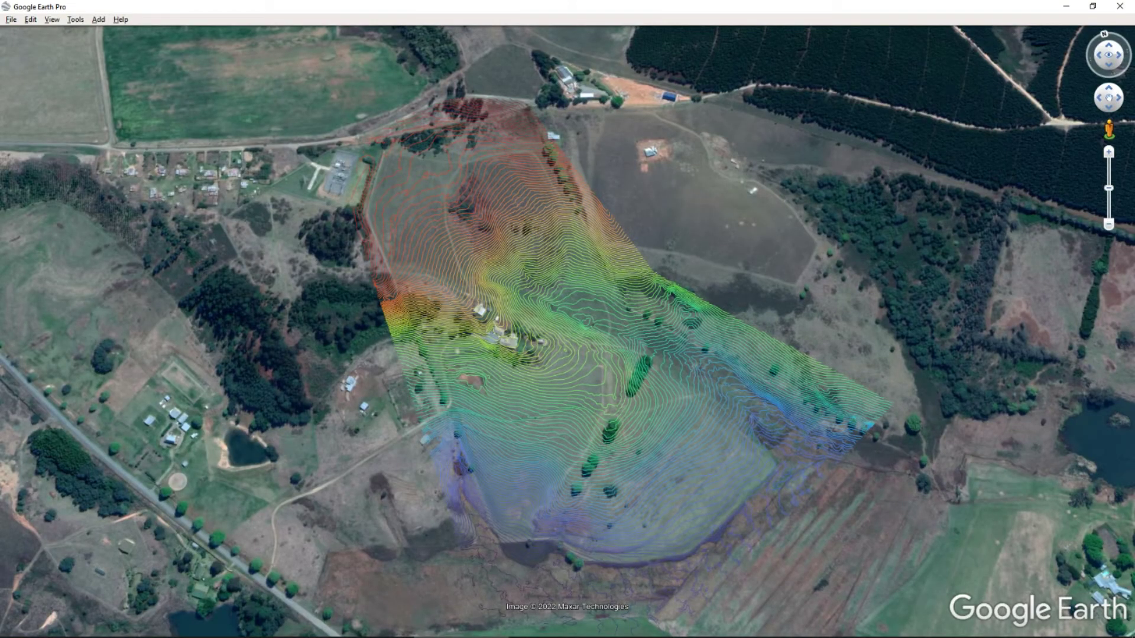
# - Tilt and rotate the Google Earth view to inspect the contours draped over terrain
pyautogui.scroll(-3, 572, 323)
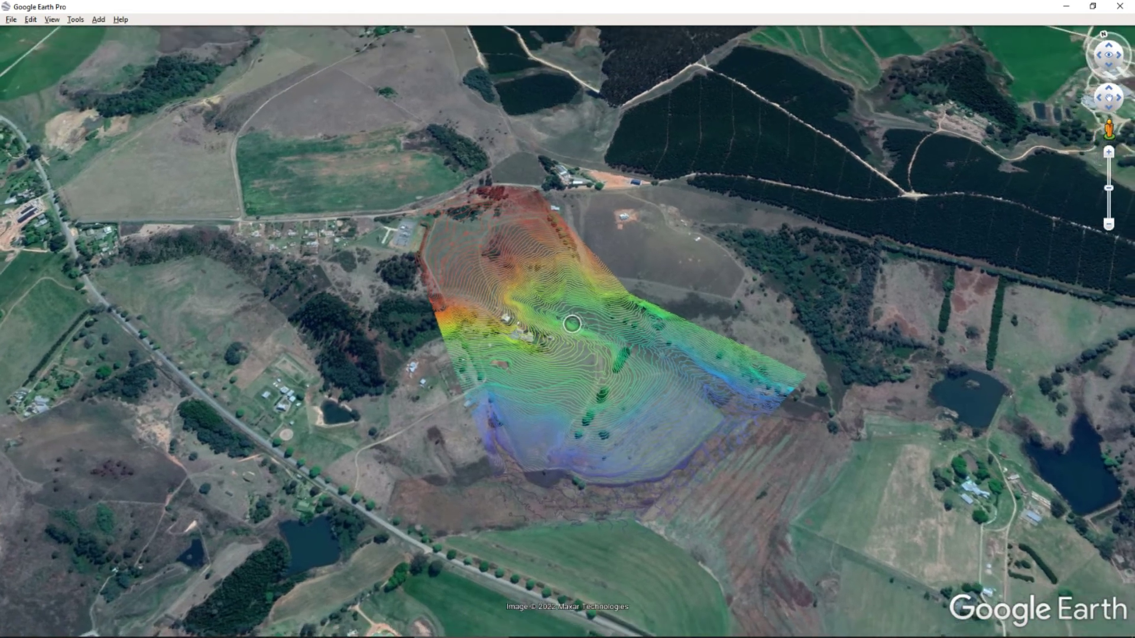
pyautogui.moveTo(572, 324); pyautogui.dragTo(572, 321)
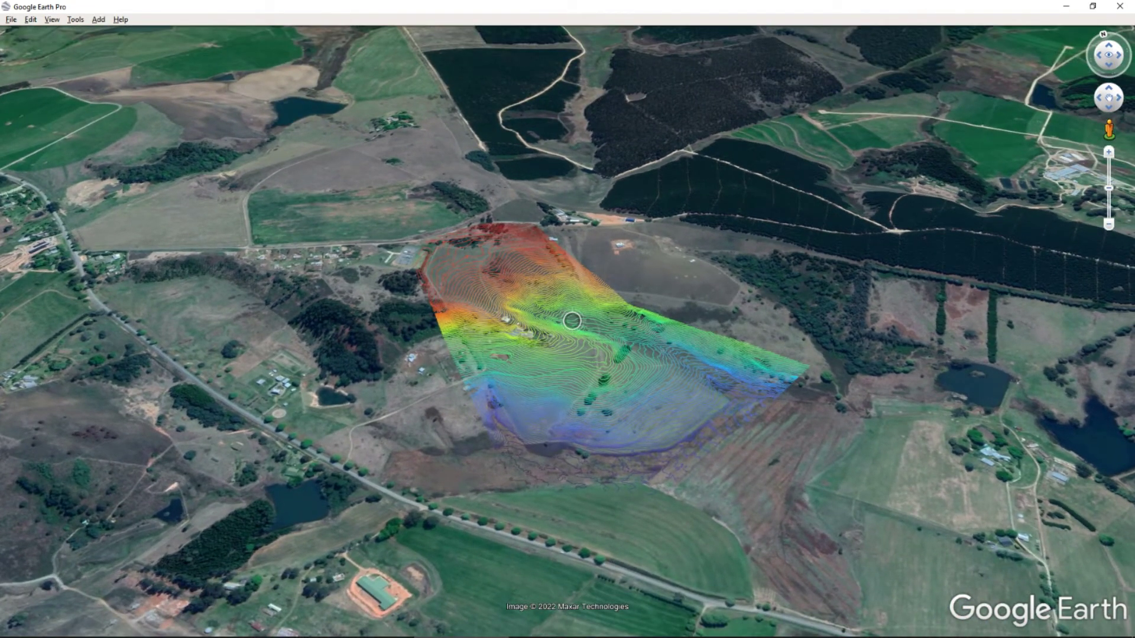
pyautogui.moveTo(572, 320); pyautogui.dragTo(572, 321)
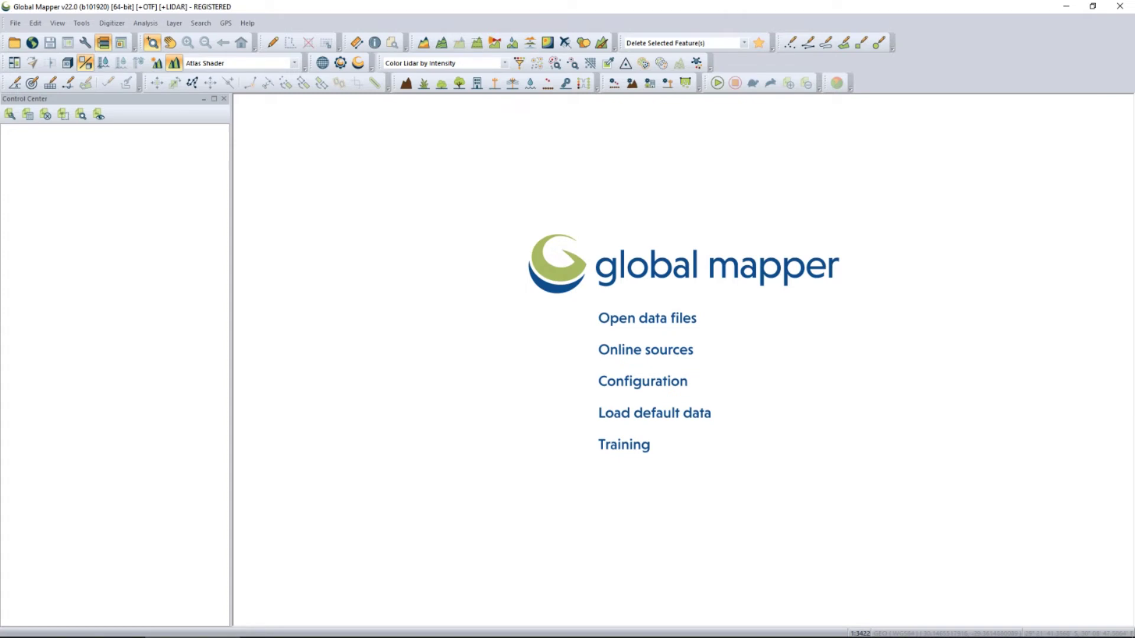
# - Open Conoturs 0.5m.shp from the Essenwood folder in Global Mapper
pyautogui.click(647, 318)
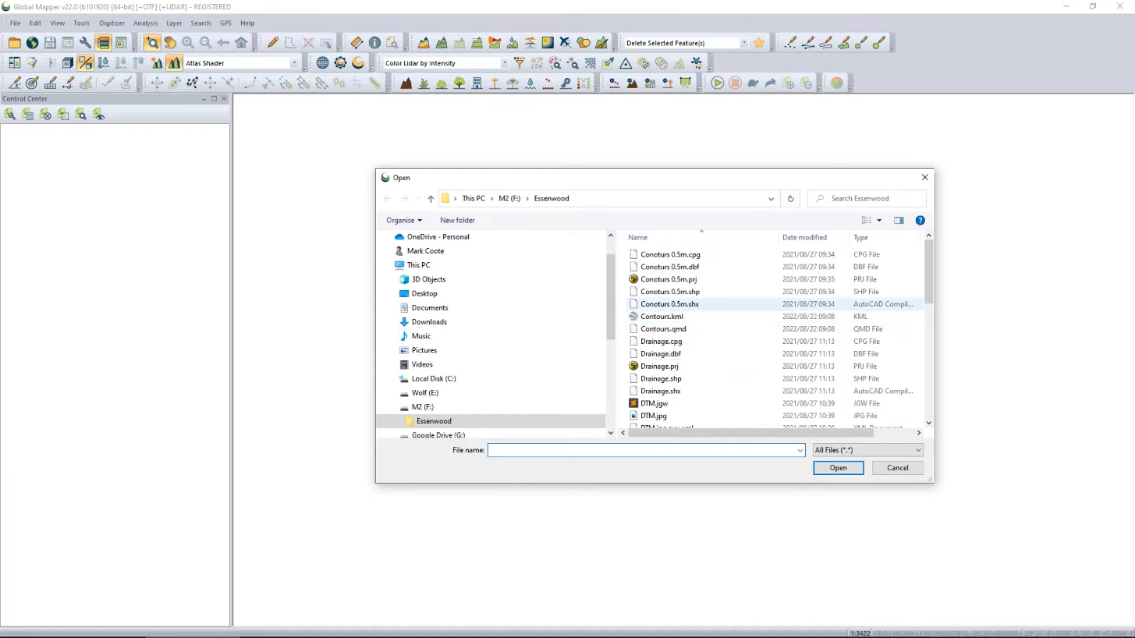
pyautogui.click(665, 293)
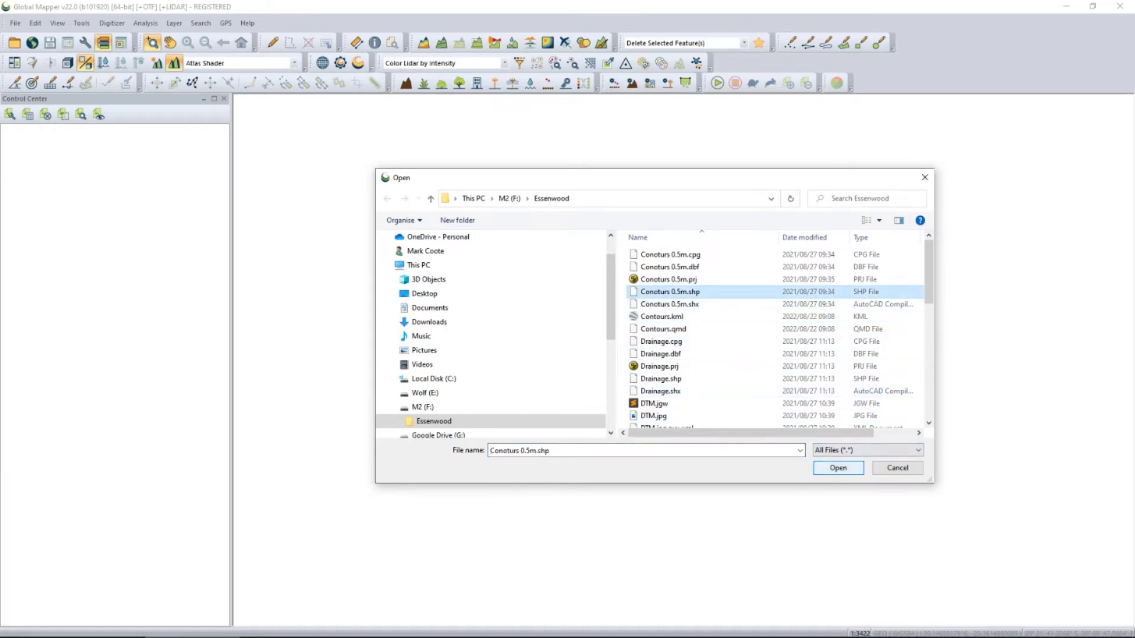
pyautogui.click(838, 467)
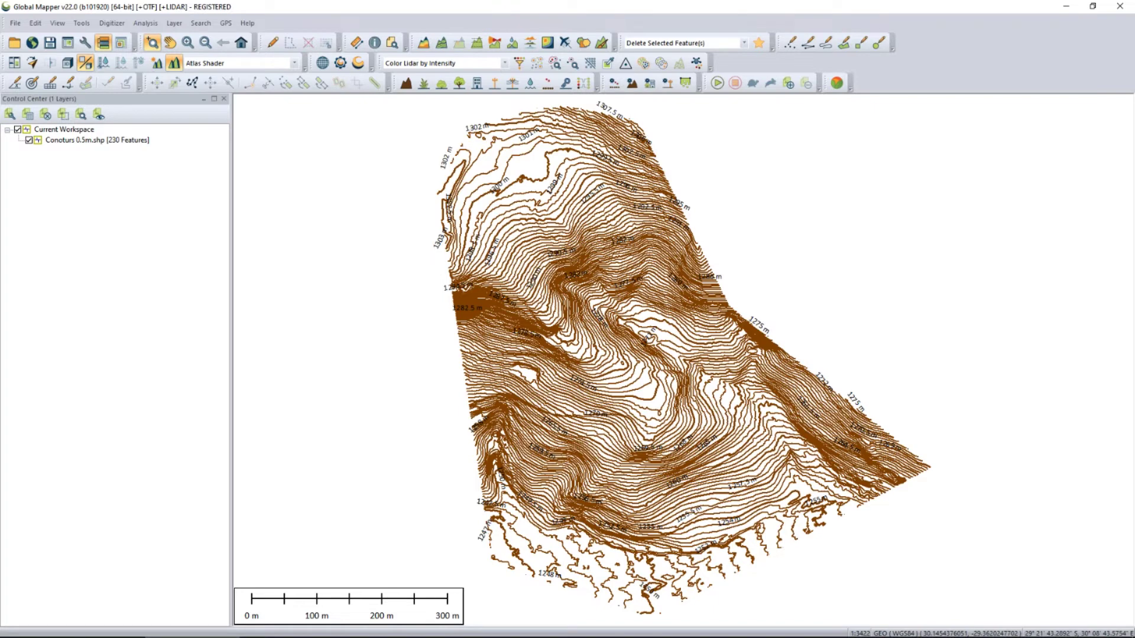
# - Turn off Display Labels for the contour layer and apply
pyautogui.rightClick(93, 140)
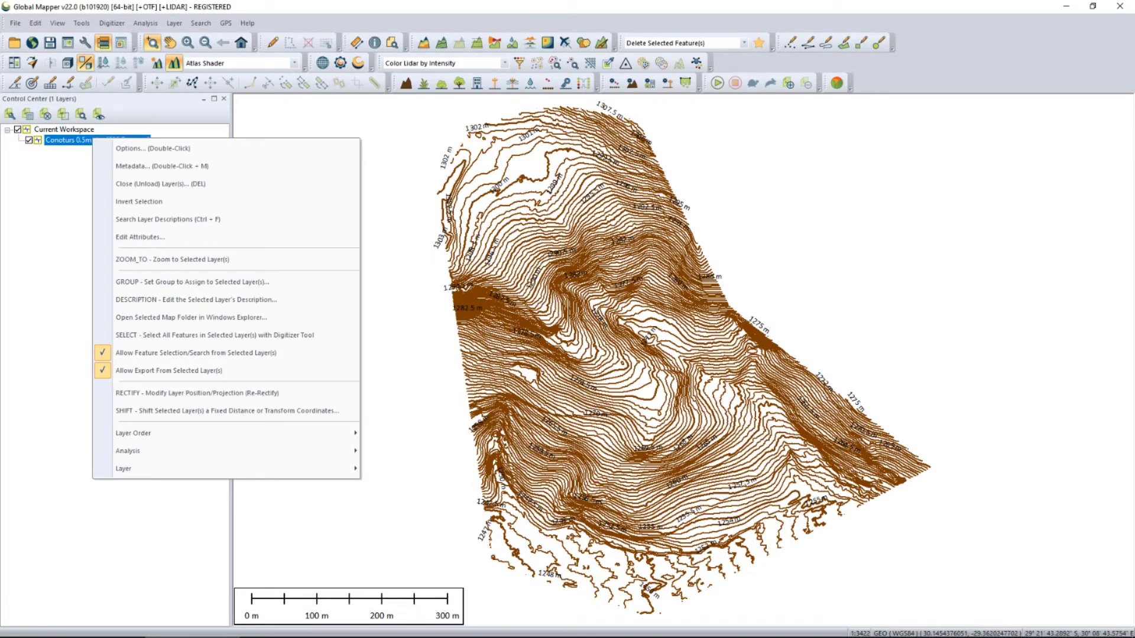
pyautogui.click(152, 148)
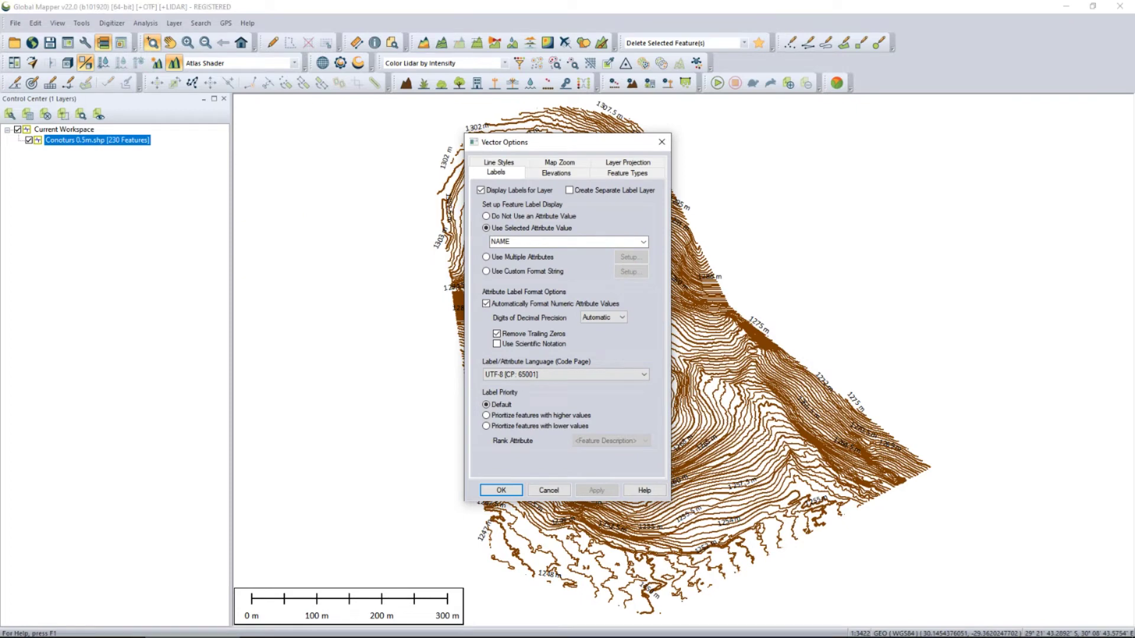
pyautogui.click(482, 190)
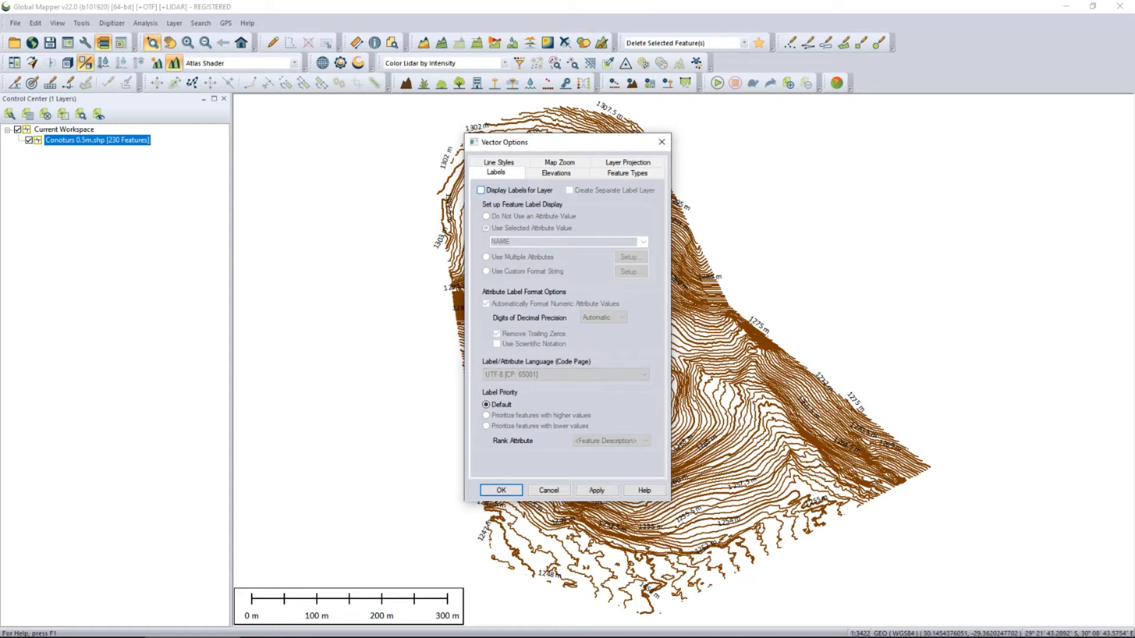
pyautogui.click(597, 491)
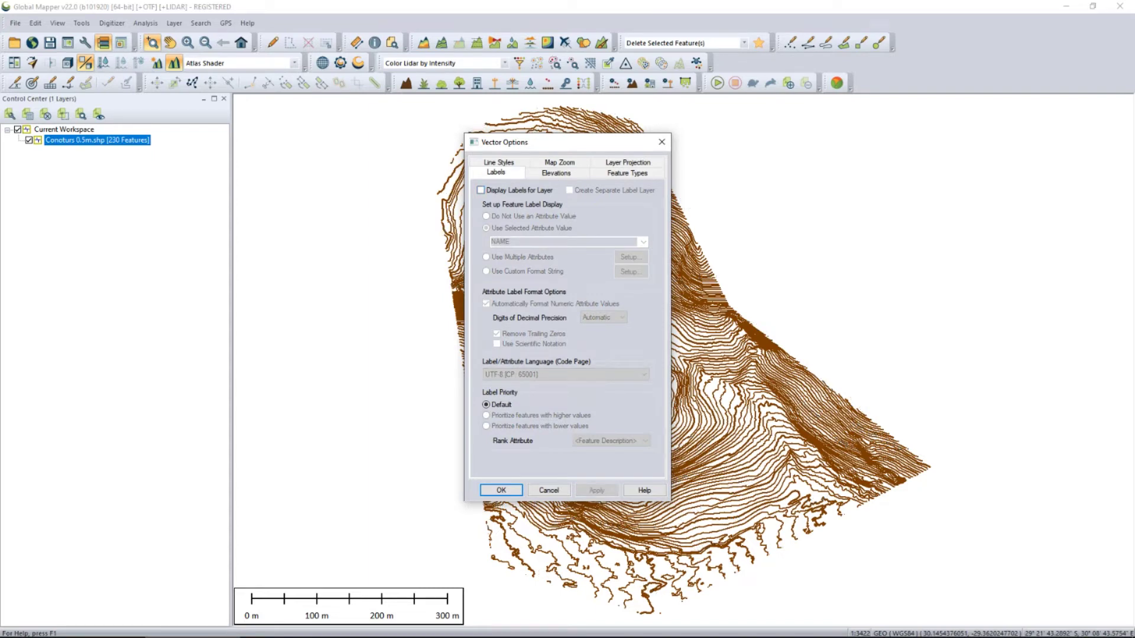
# - Colour the contour lines by ELEVATION, blending between the 1247 m and 1309 m values
pyautogui.click(498, 162)
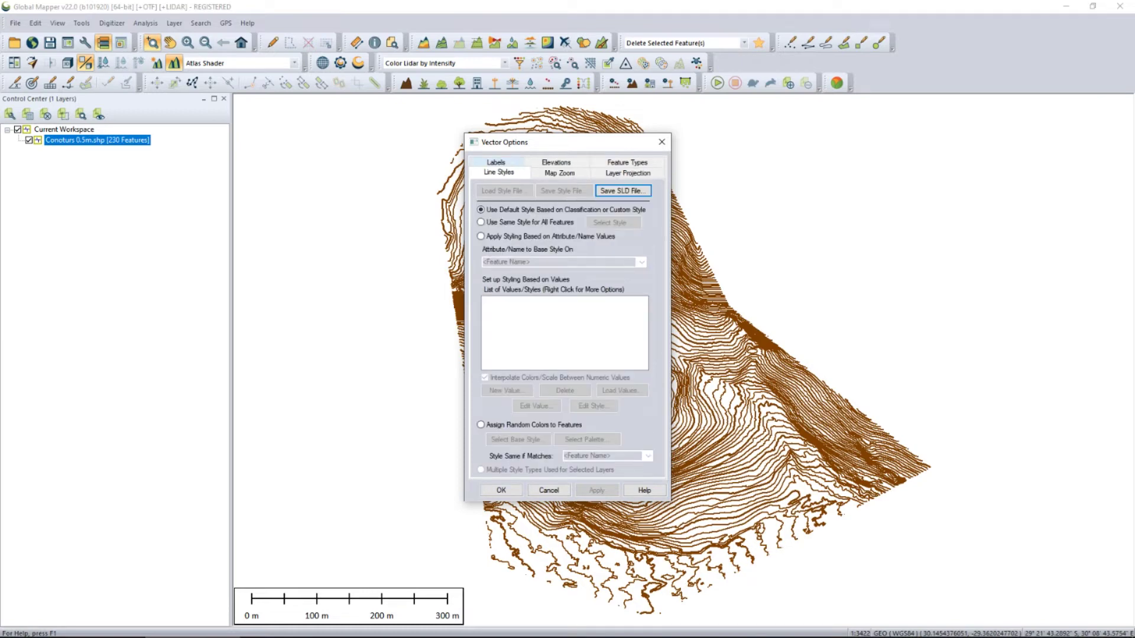
pyautogui.moveTo(538, 142); pyautogui.dragTo(1008, 135)
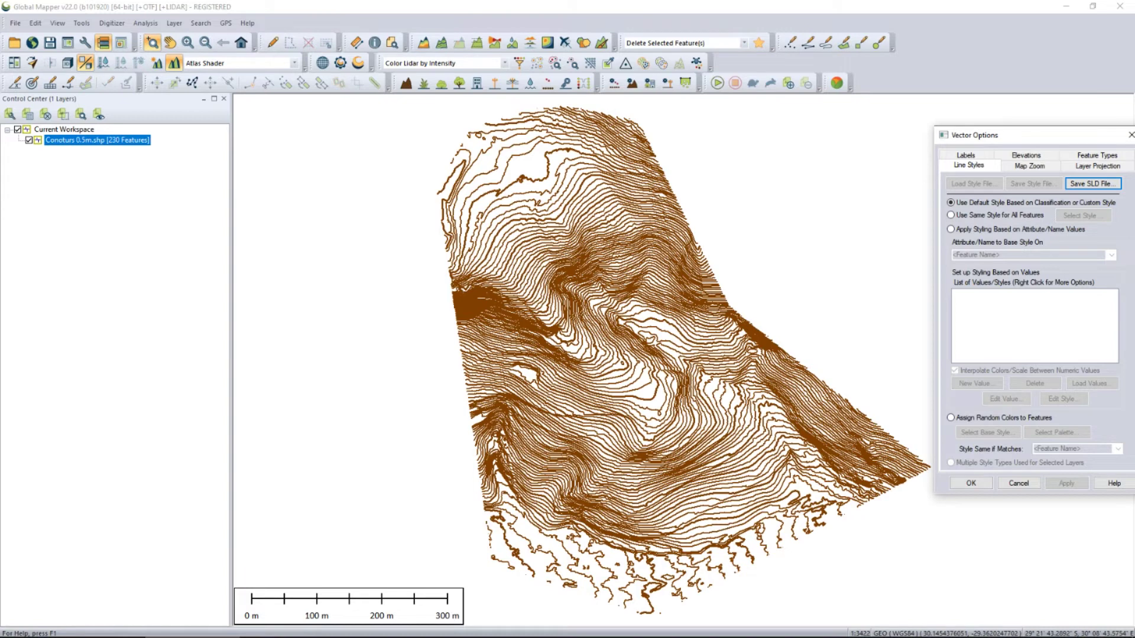
pyautogui.click(952, 230)
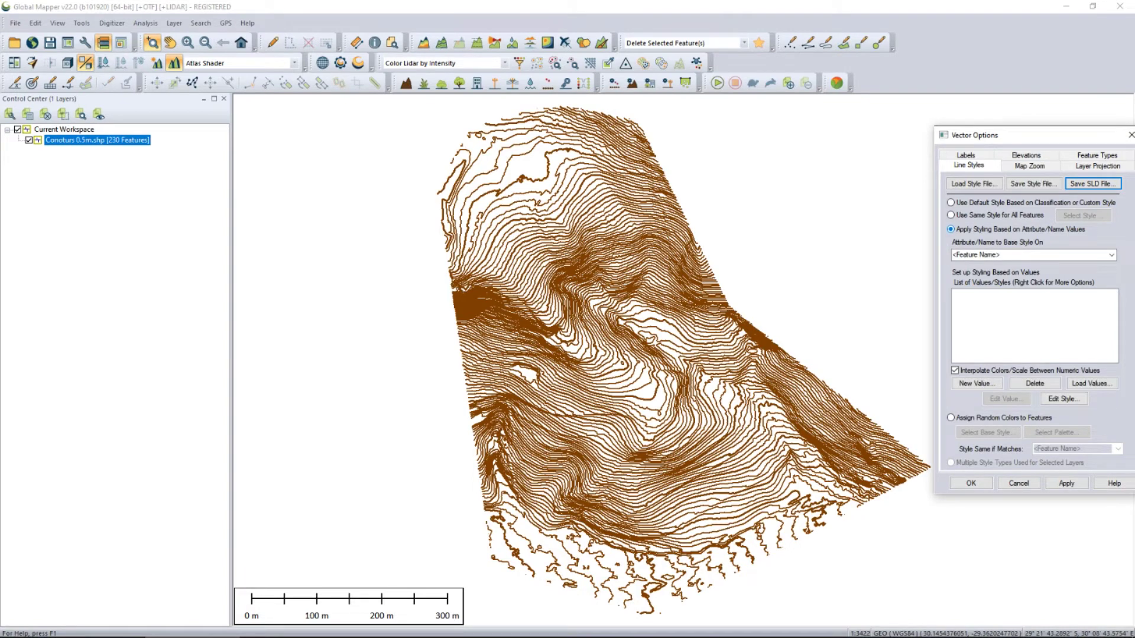
pyautogui.click(1112, 256)
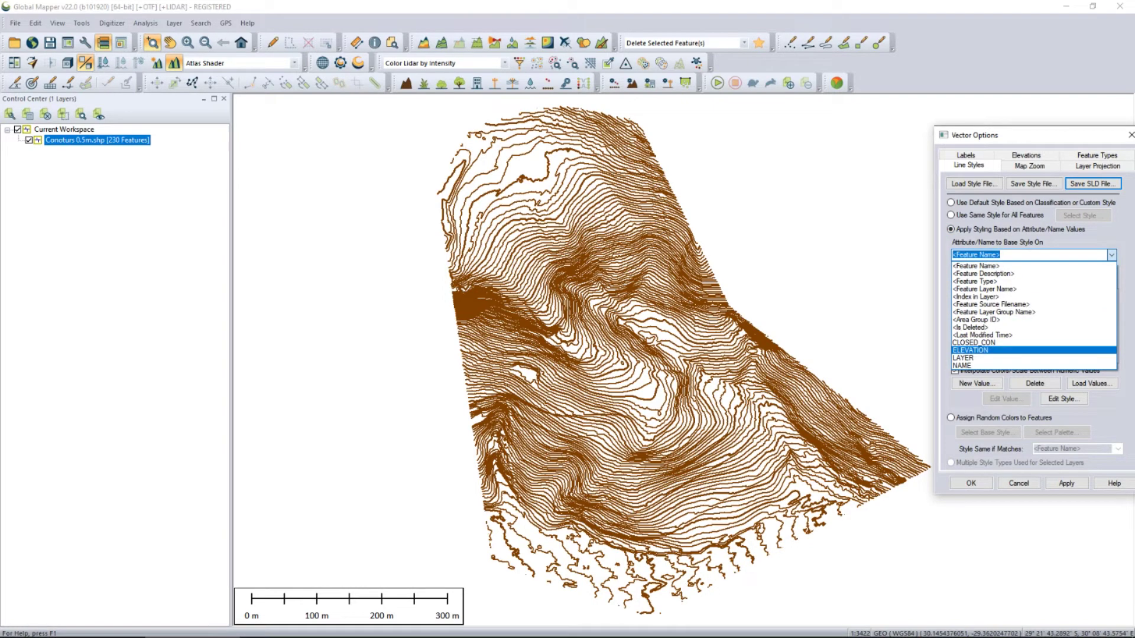
pyautogui.press('Return')
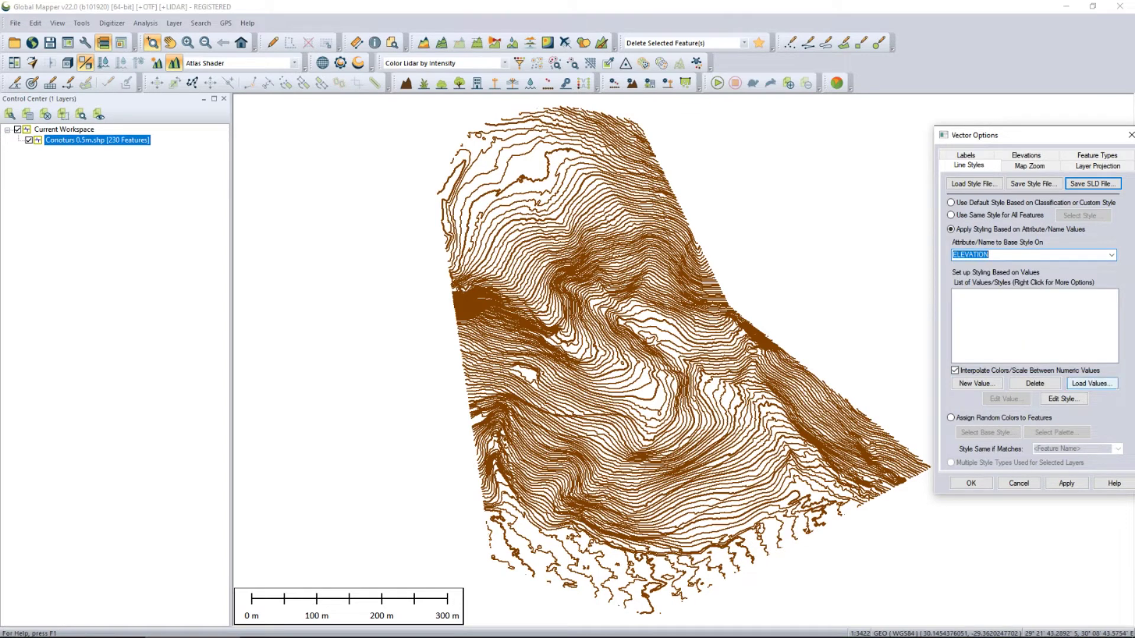
pyautogui.click(1092, 383)
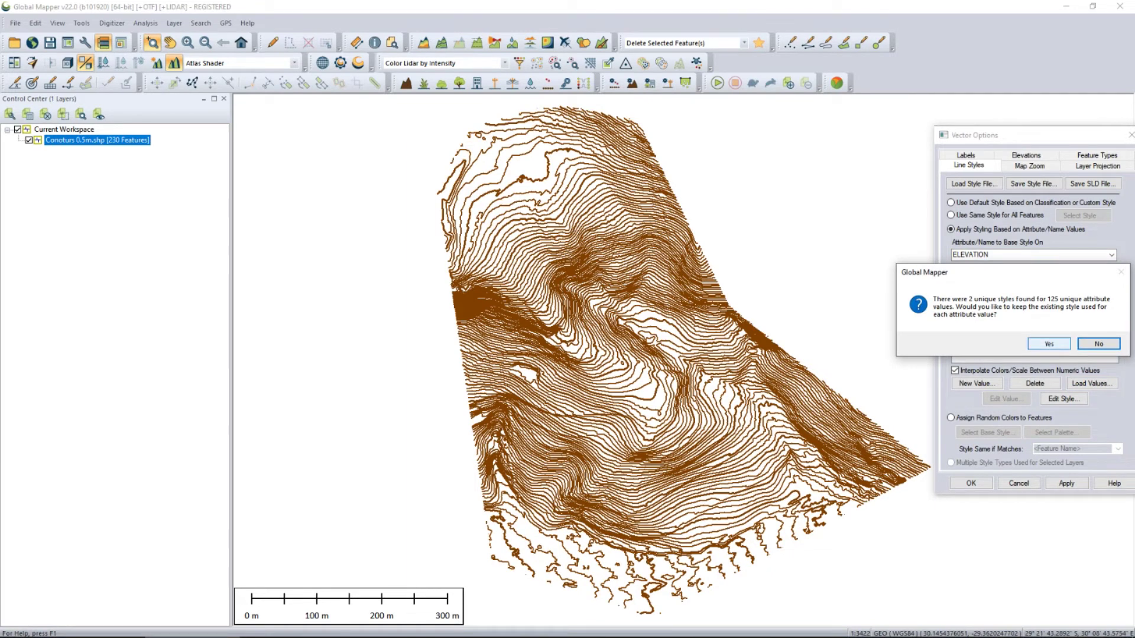
pyautogui.click(1049, 343)
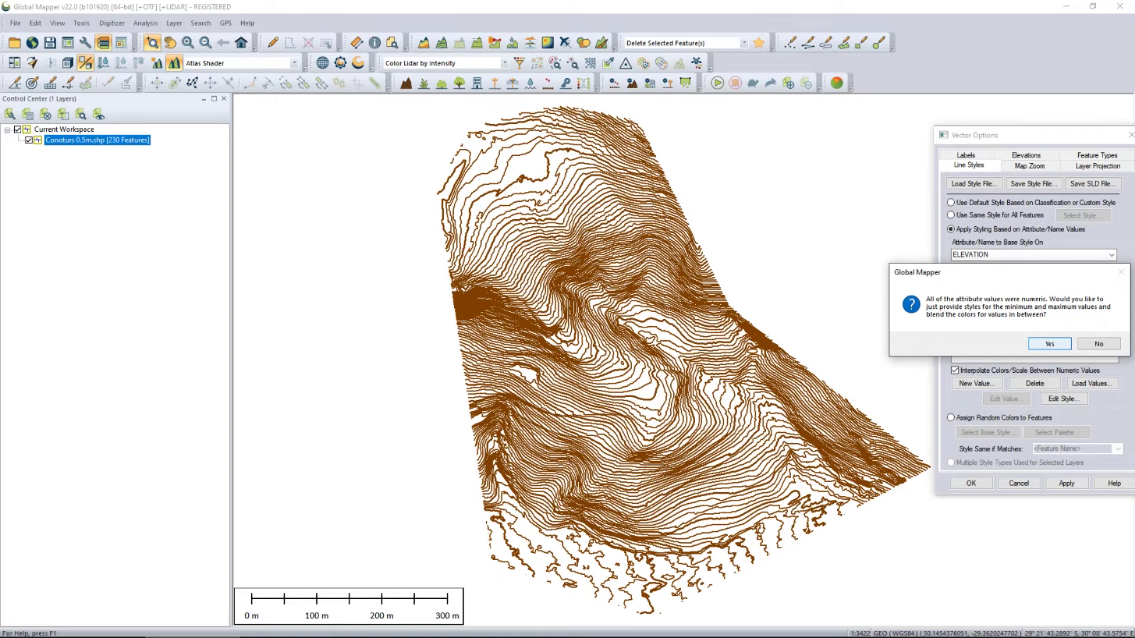
pyautogui.press('Return')
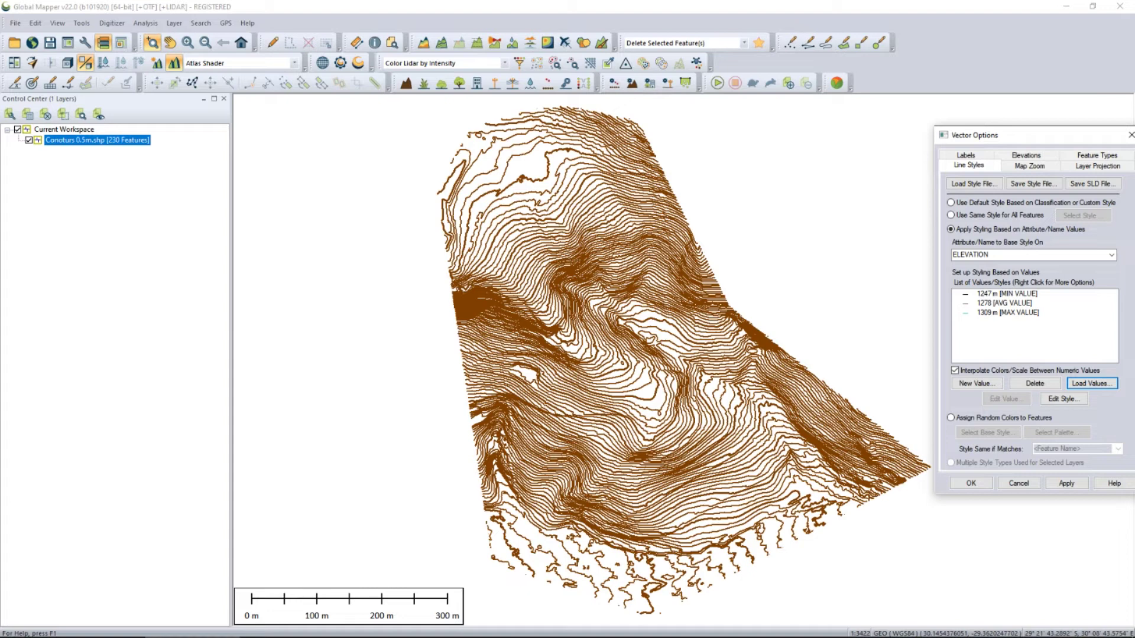
pyautogui.click(1067, 484)
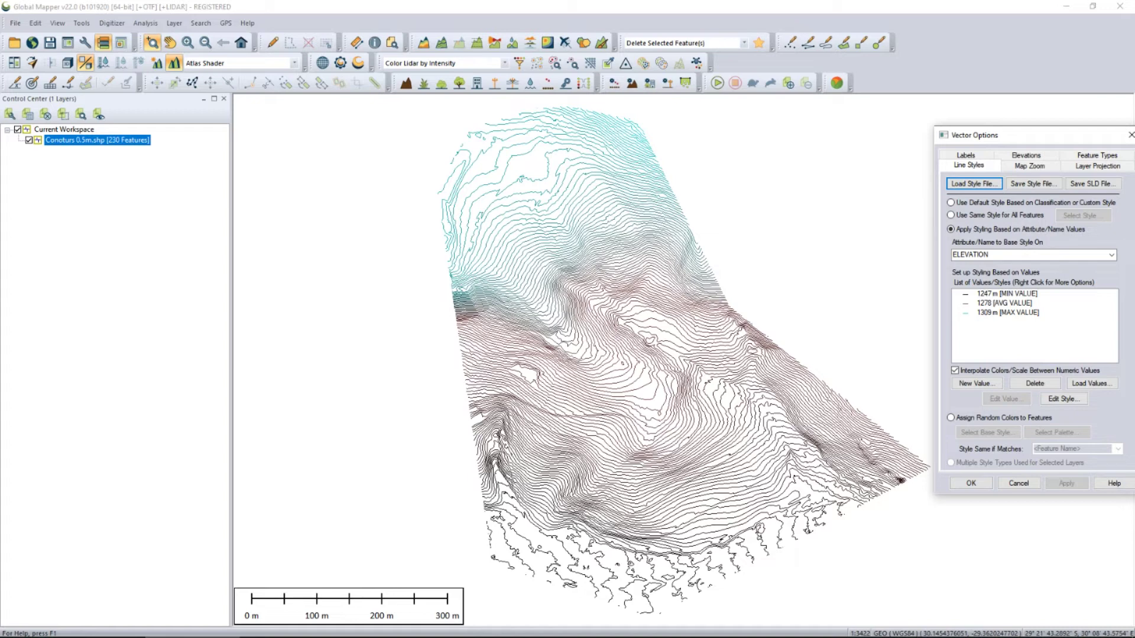
pyautogui.click(1007, 294)
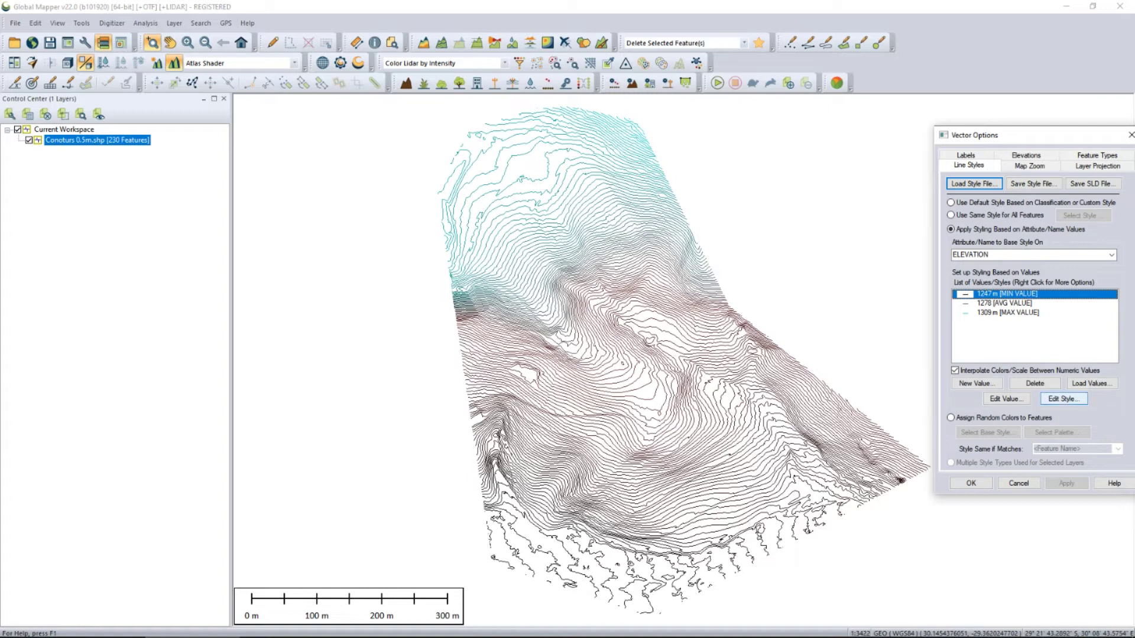
# - Change the 1247 m minimum-value line style colour to blue
pyautogui.click(1064, 399)
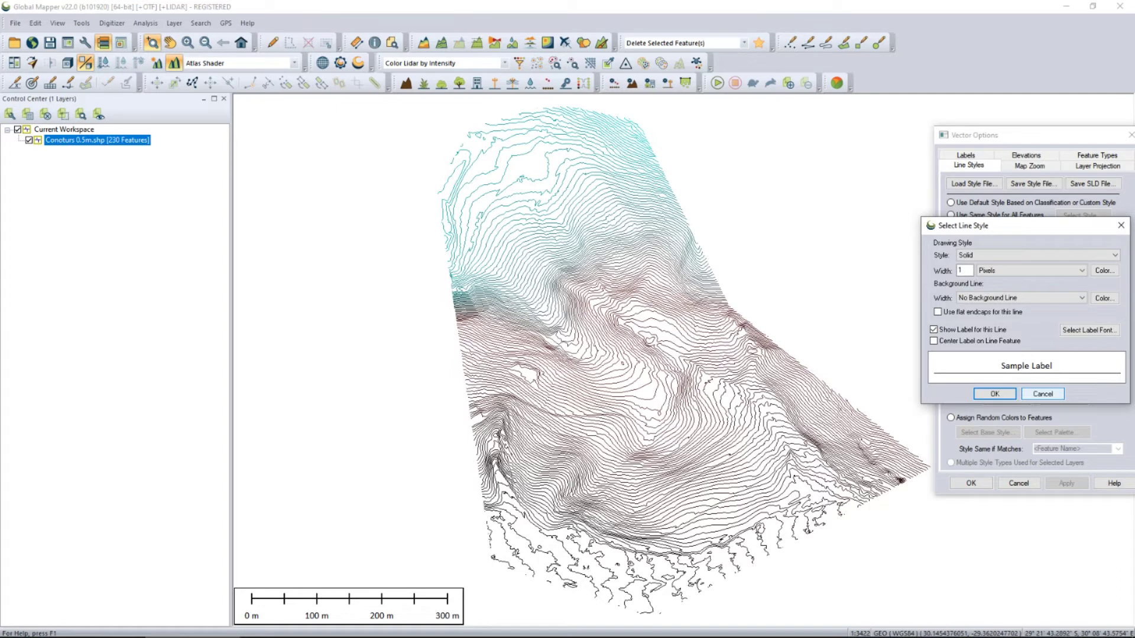
pyautogui.click(1104, 270)
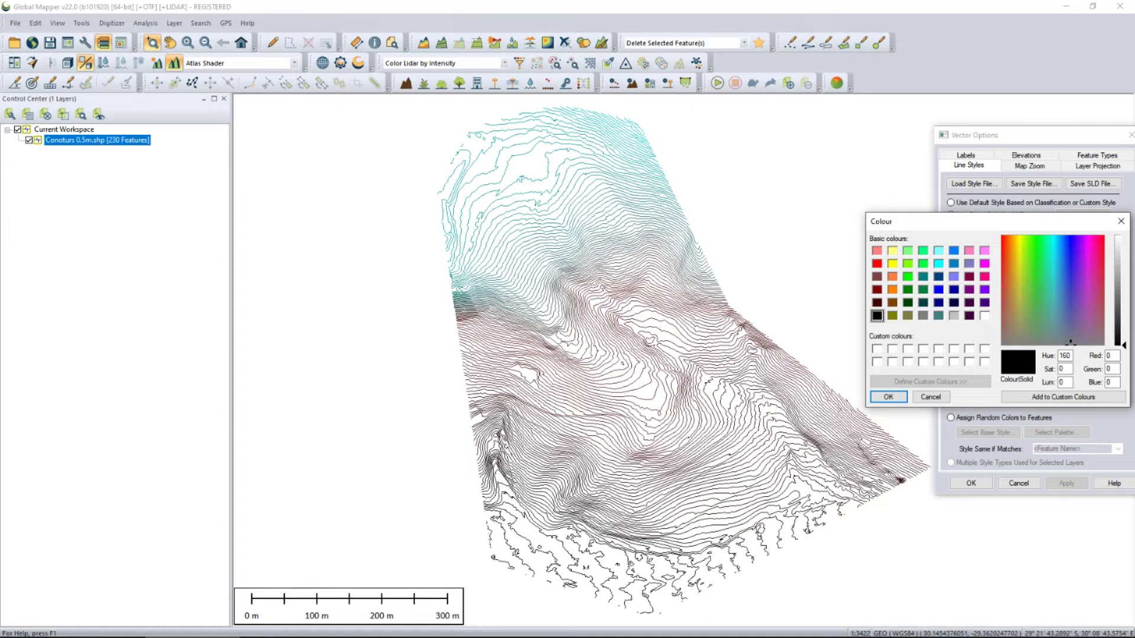
pyautogui.click(939, 290)
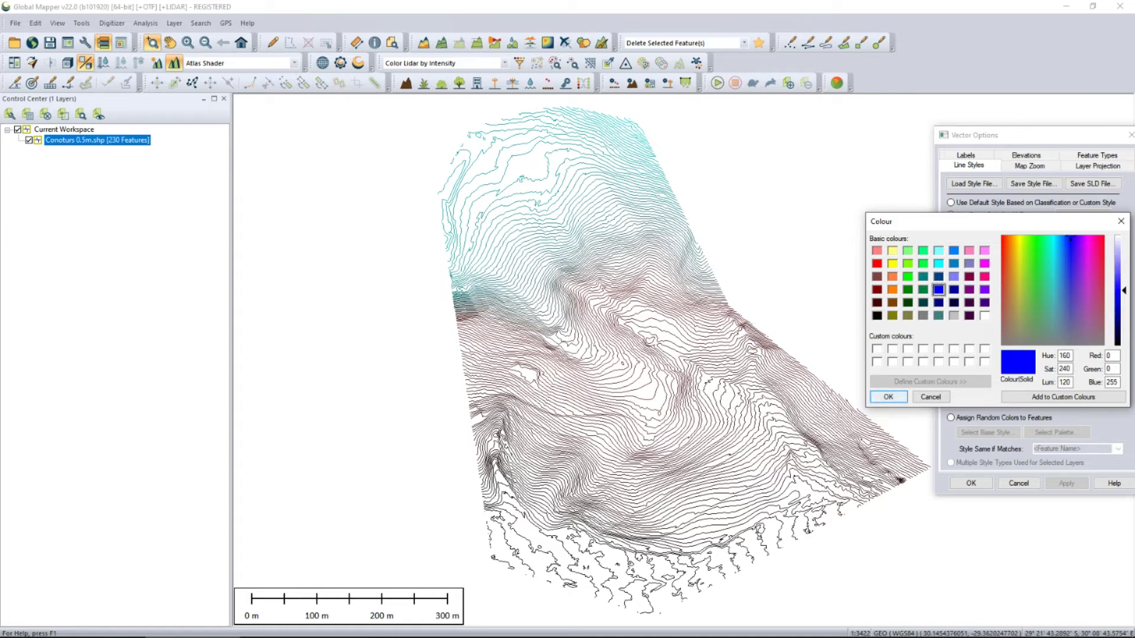
pyautogui.press('Return')
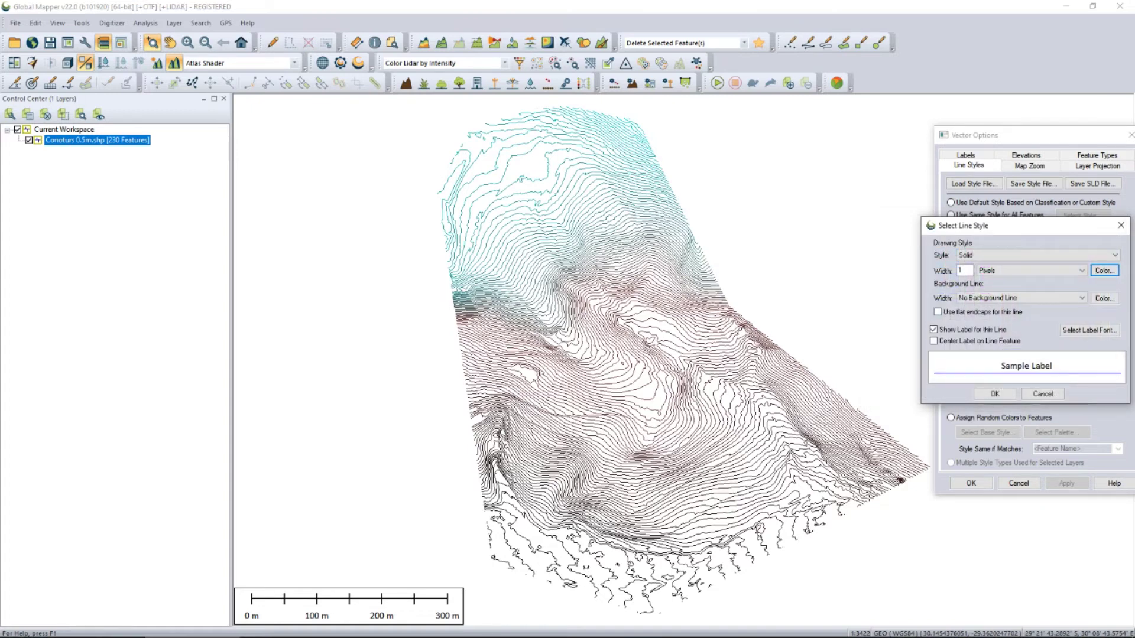
pyautogui.click(995, 394)
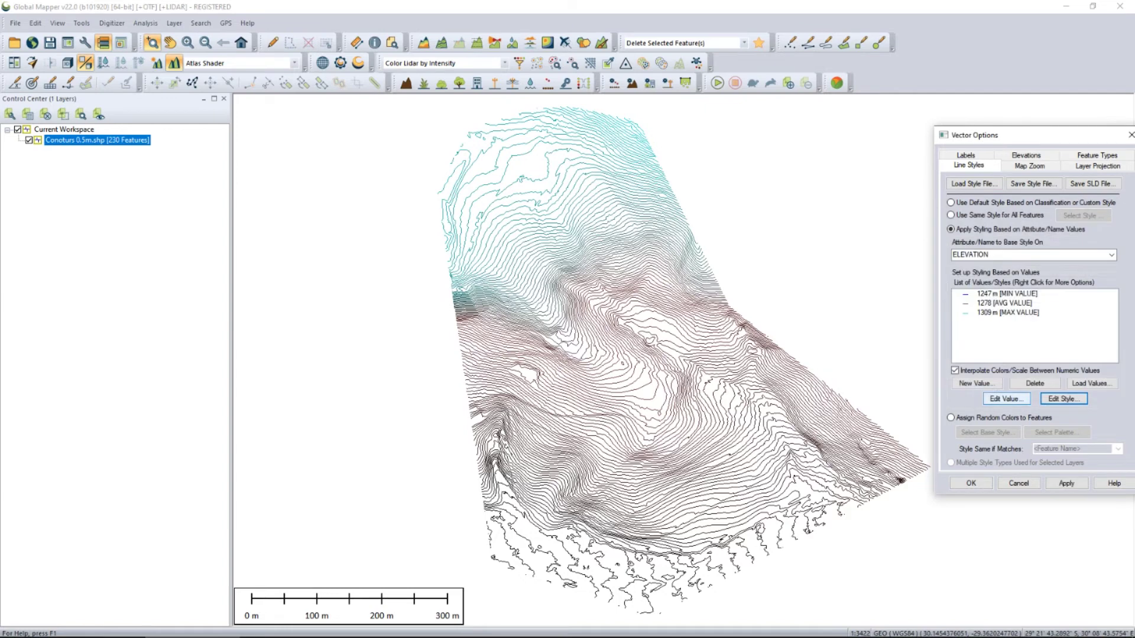
# - Change the 1309 m maximum-value line style colour to red
pyautogui.click(1008, 313)
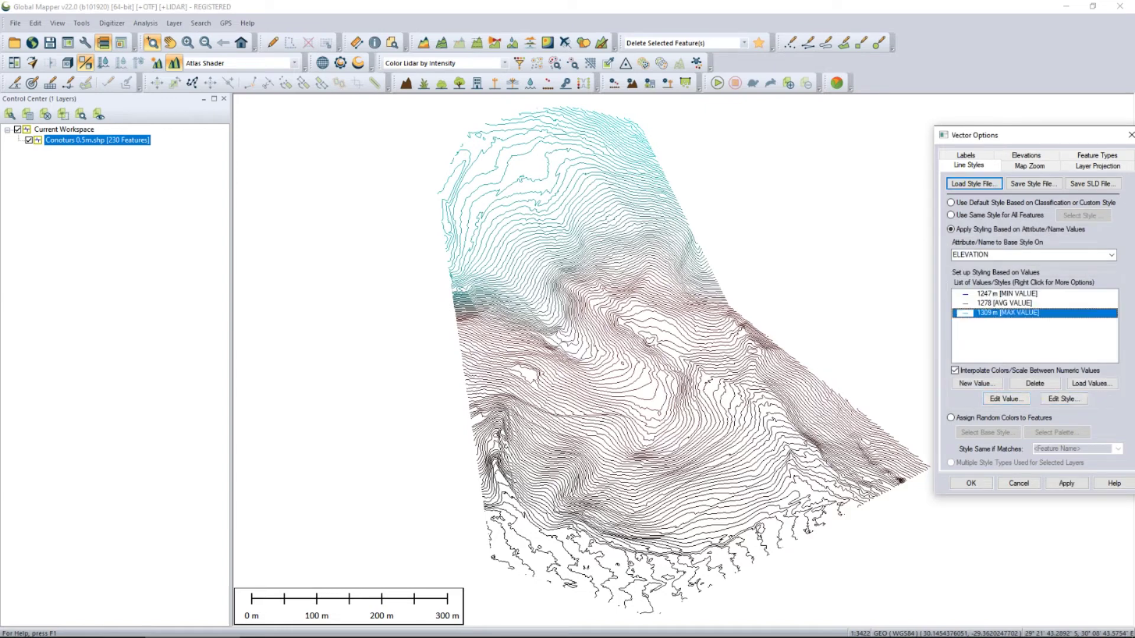
pyautogui.click(1063, 399)
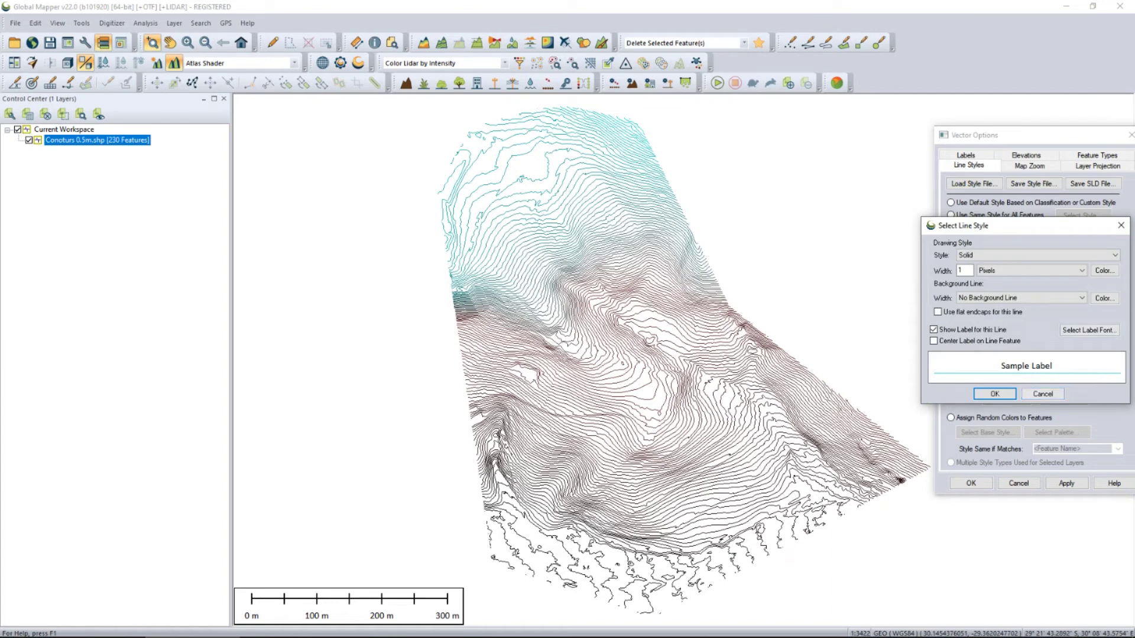
pyautogui.click(1104, 270)
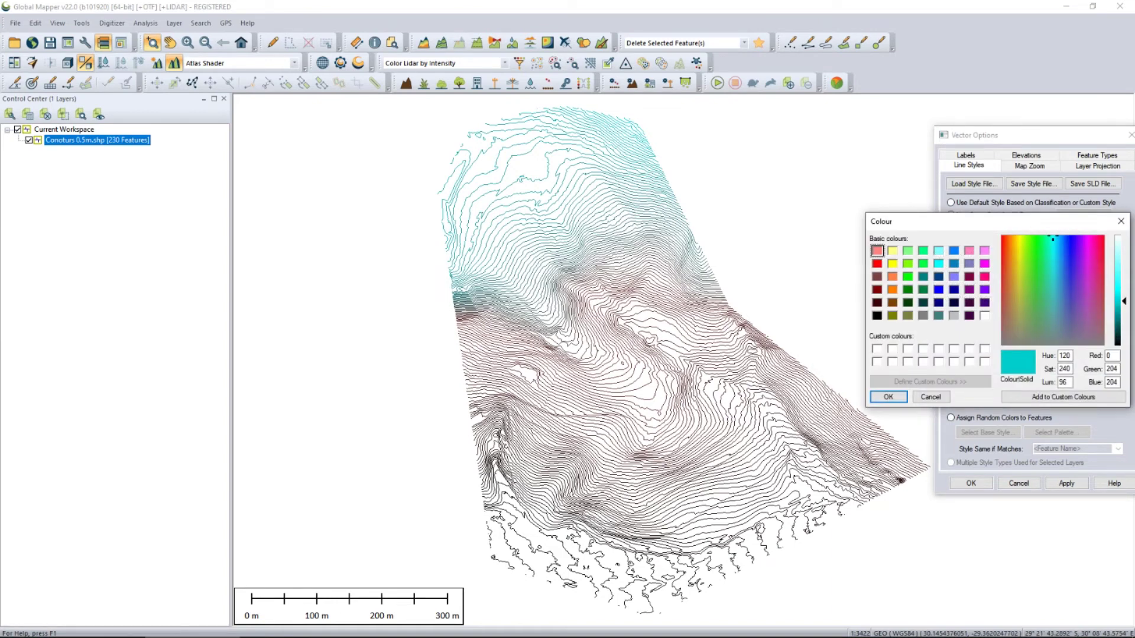
pyautogui.click(878, 264)
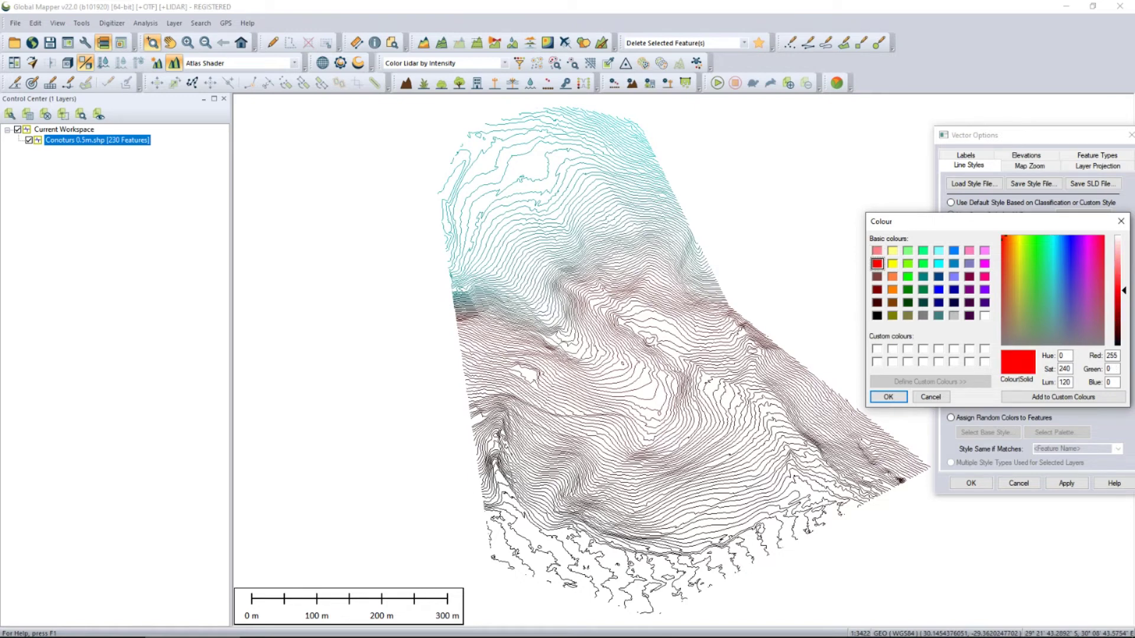
pyautogui.click(889, 397)
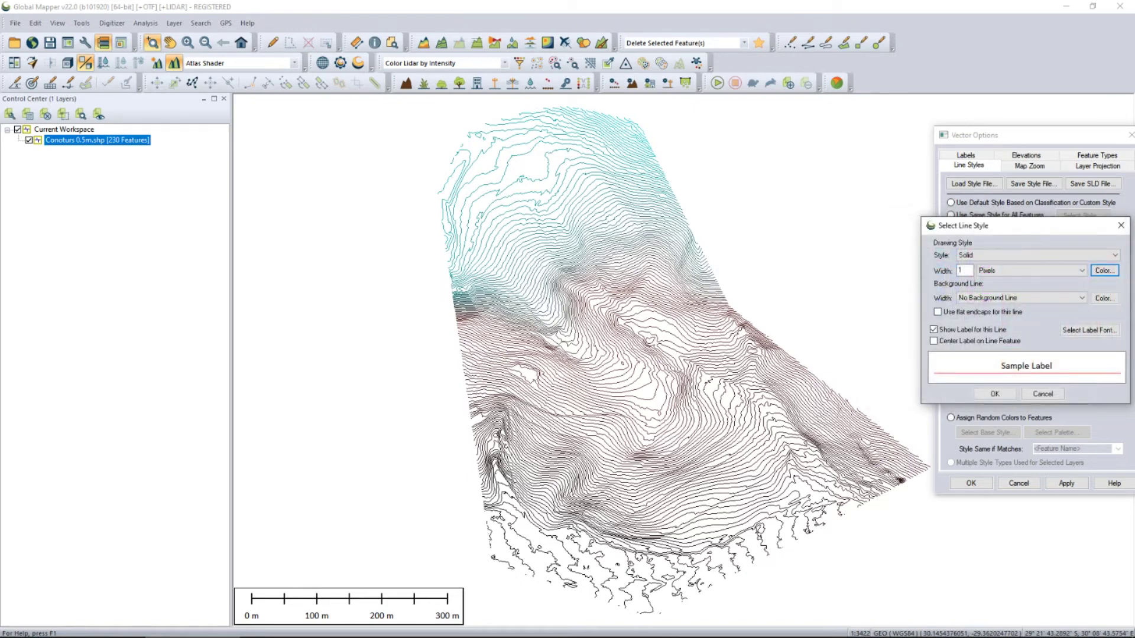
pyautogui.press('Return')
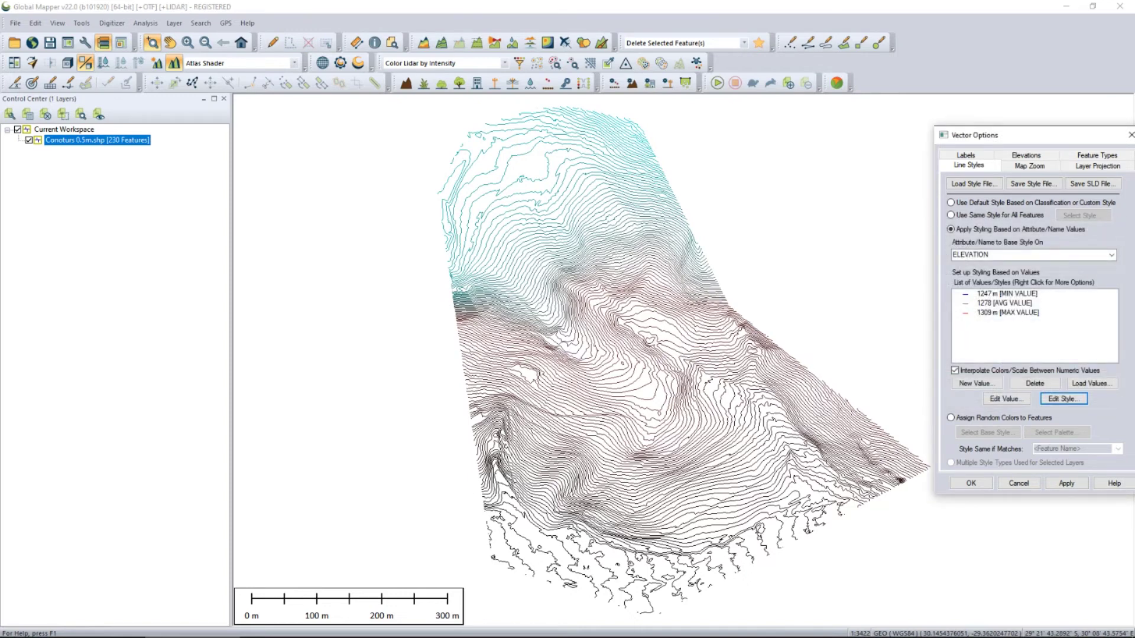
# - Delete the 1278 average entry, apply the red-to-blue gradient, and start loading elevation values
pyautogui.click(1004, 303)
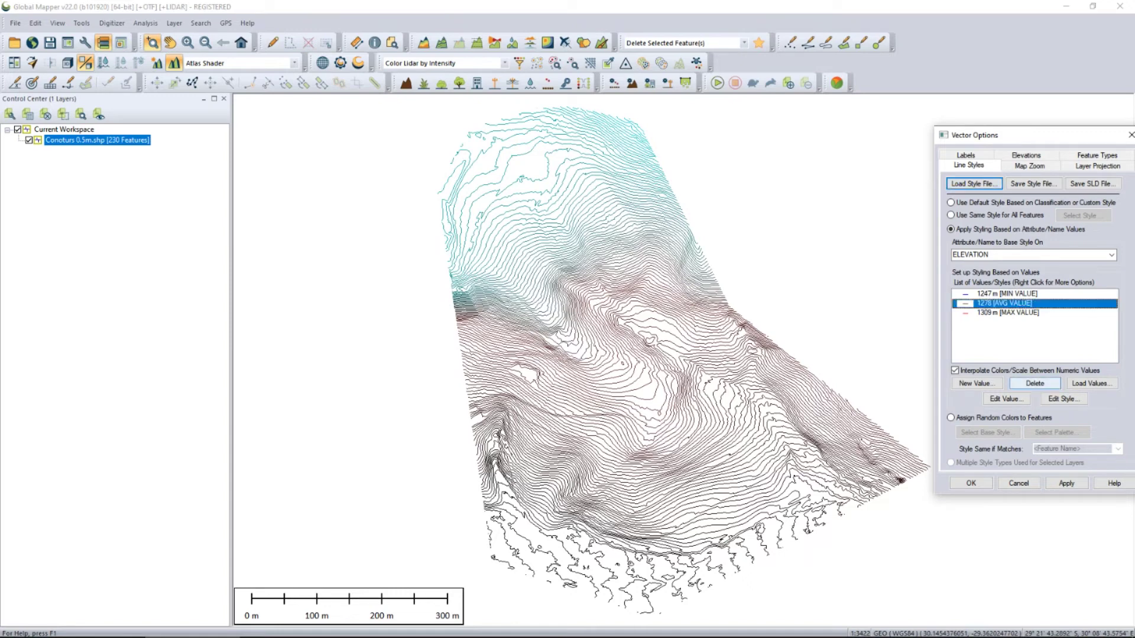
pyautogui.click(1035, 383)
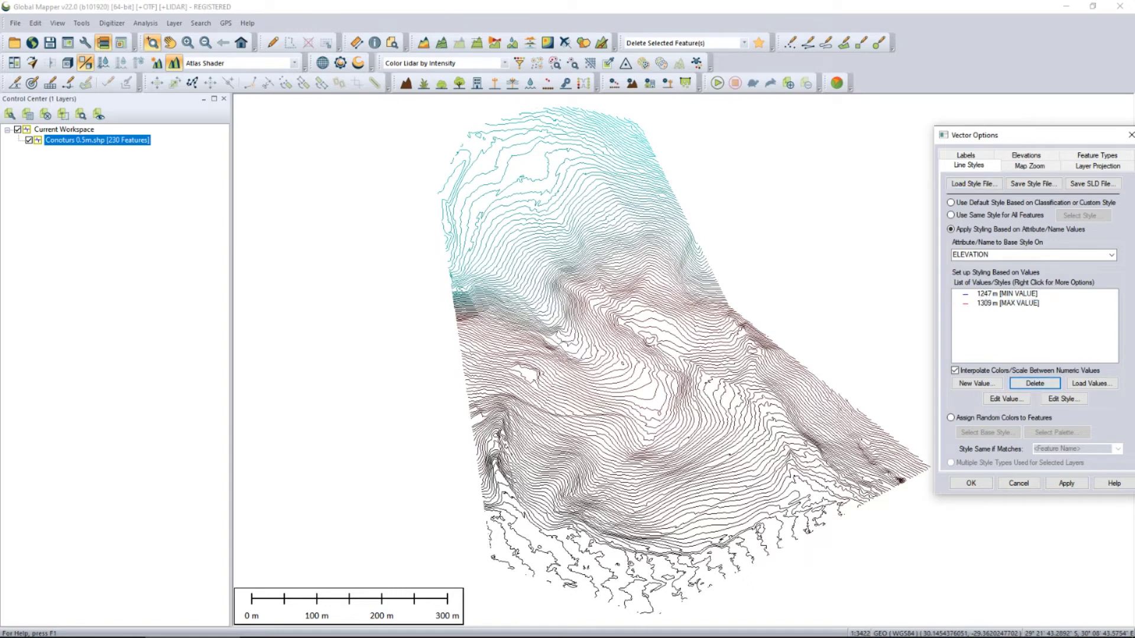
pyautogui.click(1066, 483)
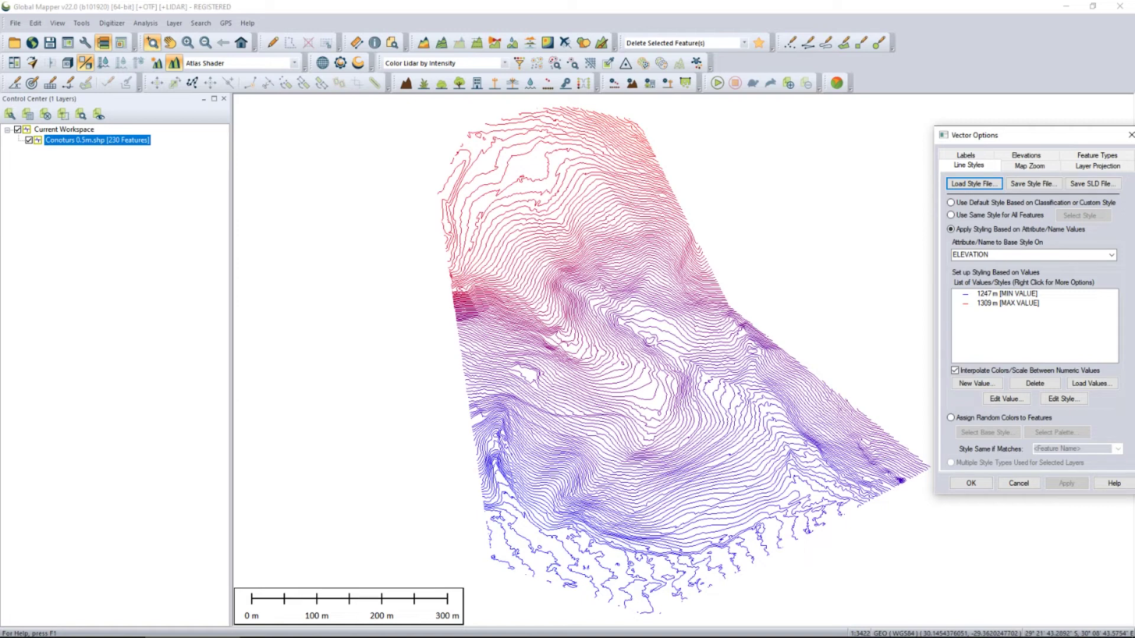
pyautogui.click(1089, 384)
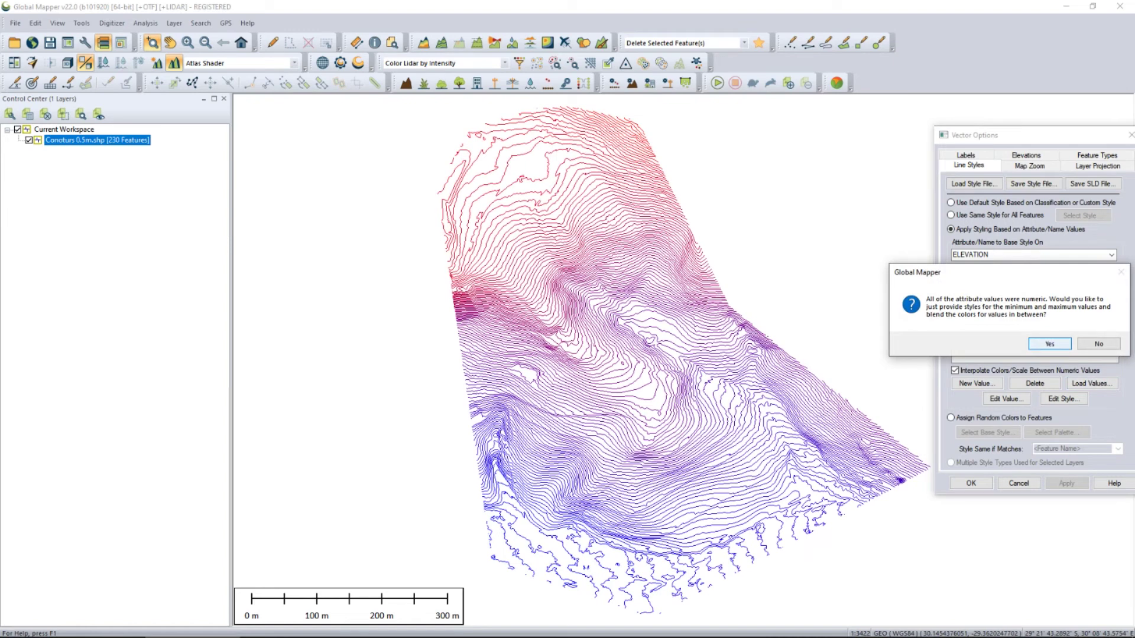
# - Accept min/max blending, colour the 1278 m average entry yellow, and apply
pyautogui.press('Return')
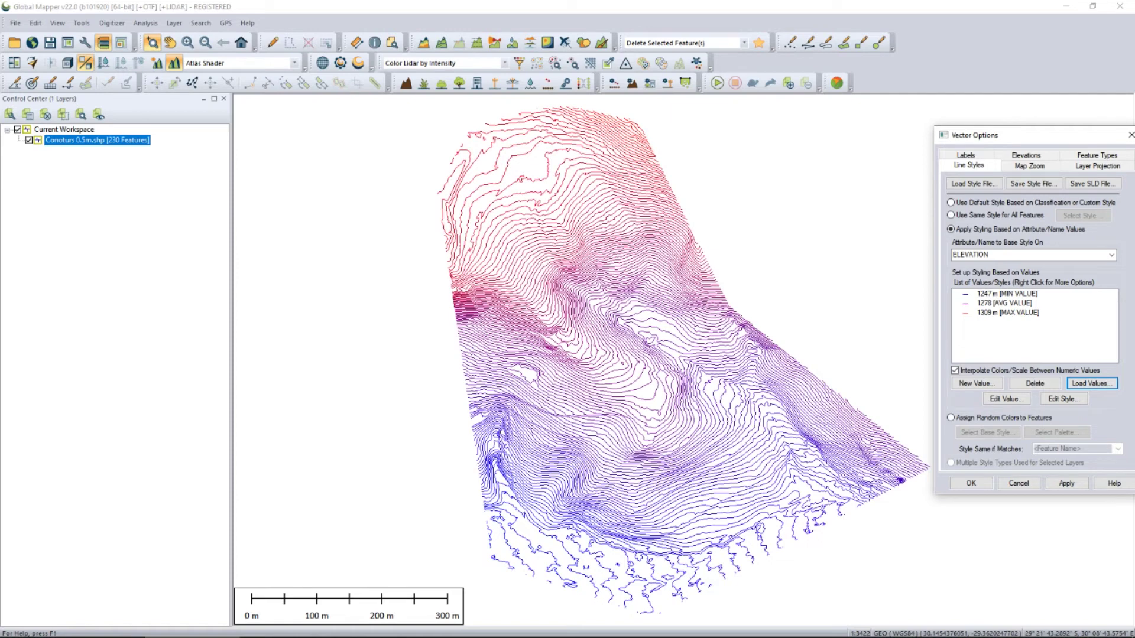
pyautogui.click(1005, 303)
pyautogui.click(1063, 399)
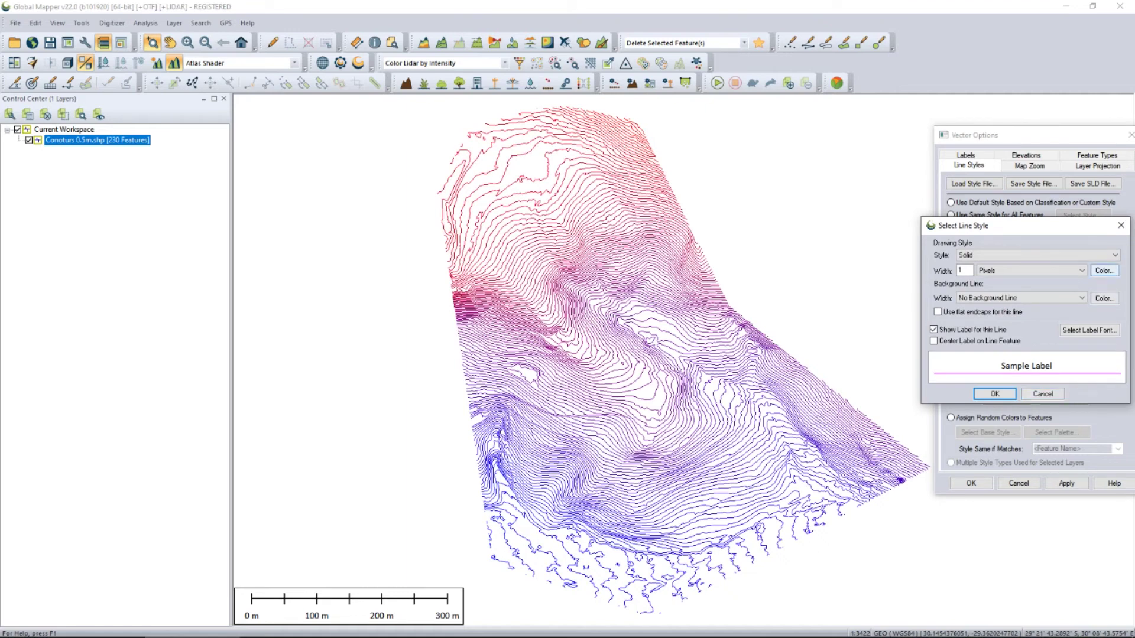
pyautogui.click(1103, 270)
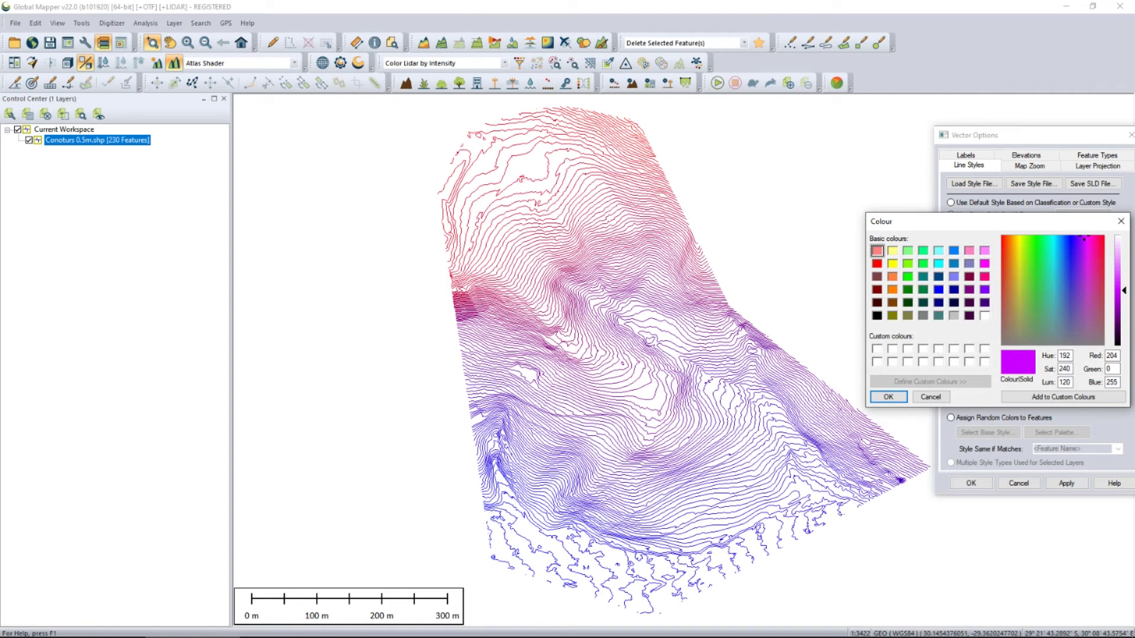
pyautogui.click(893, 264)
pyautogui.click(888, 397)
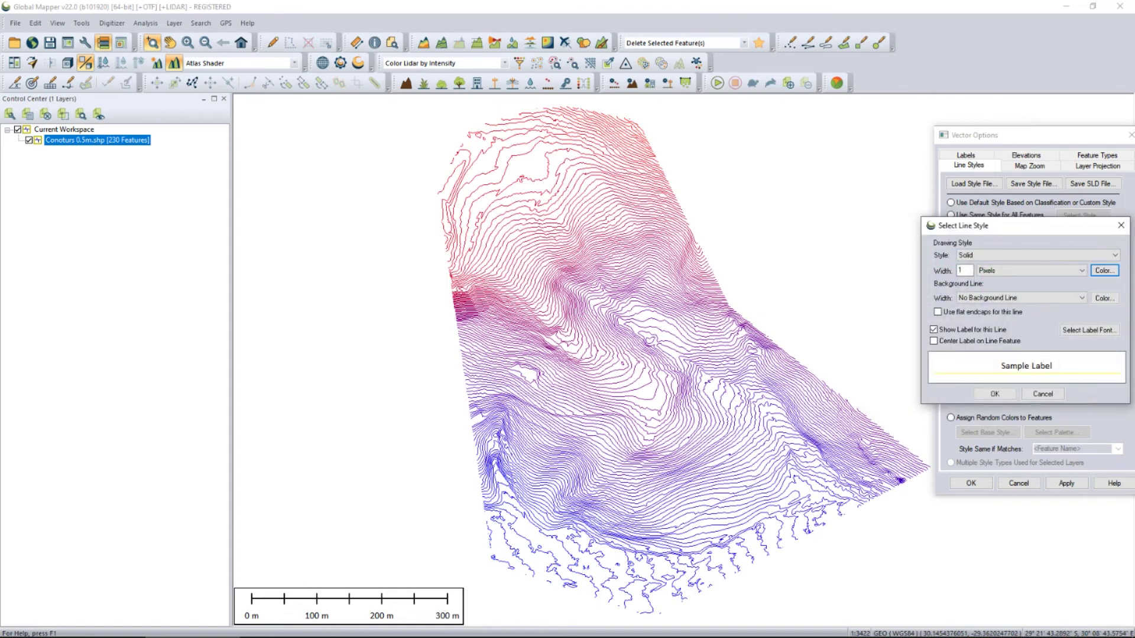
pyautogui.click(995, 393)
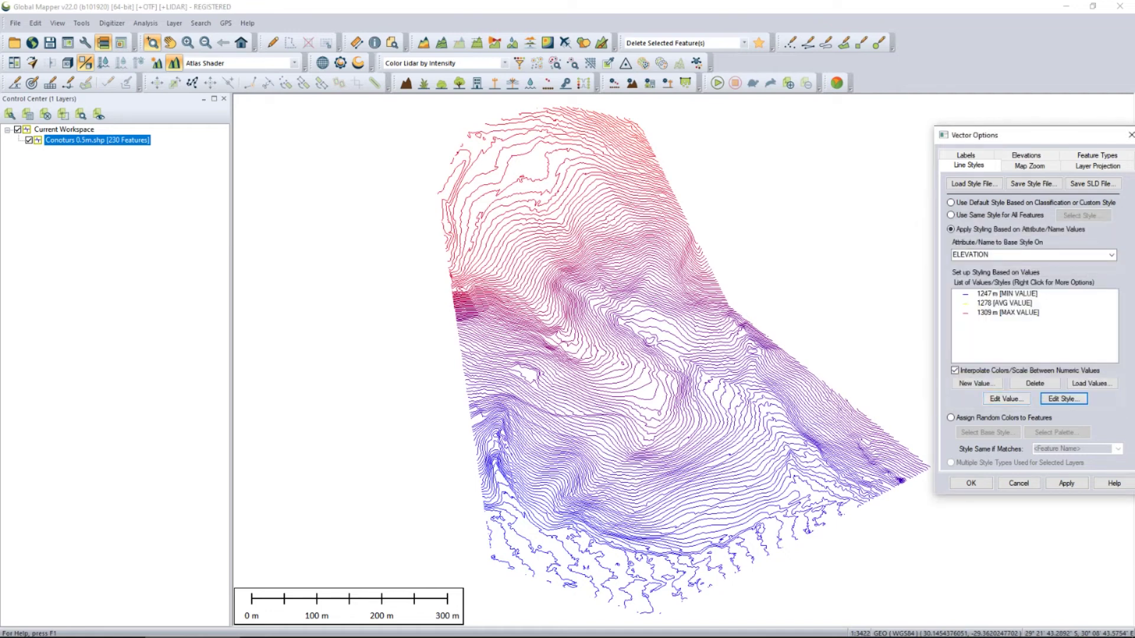
pyautogui.click(1067, 483)
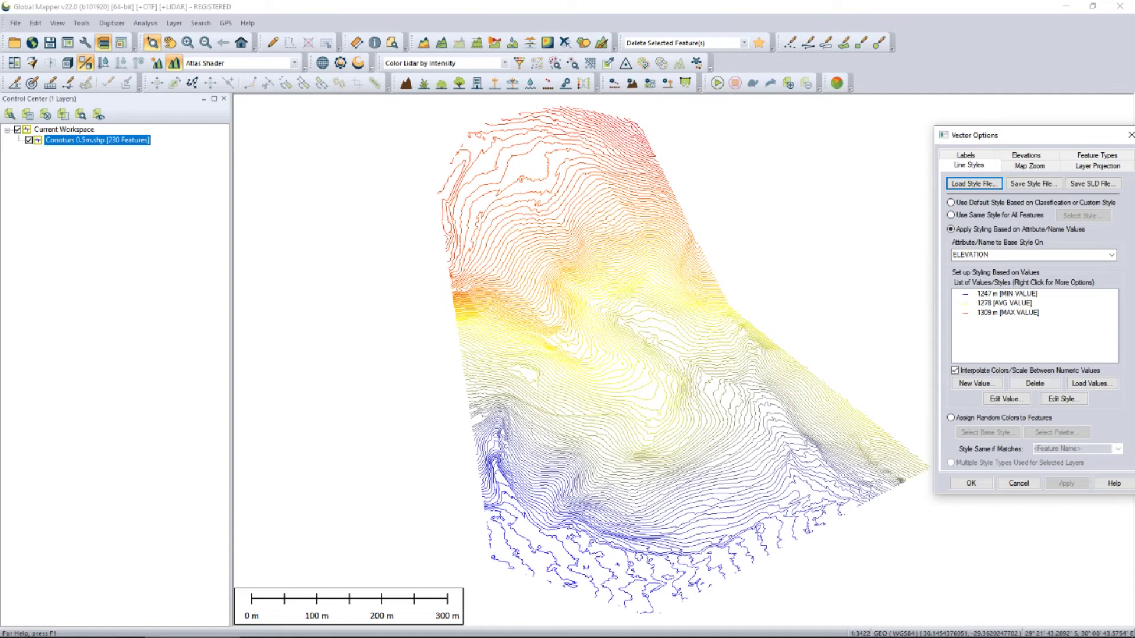
# - Recolour the 1247 m minimum-value line style a lighter blue
pyautogui.click(1007, 294)
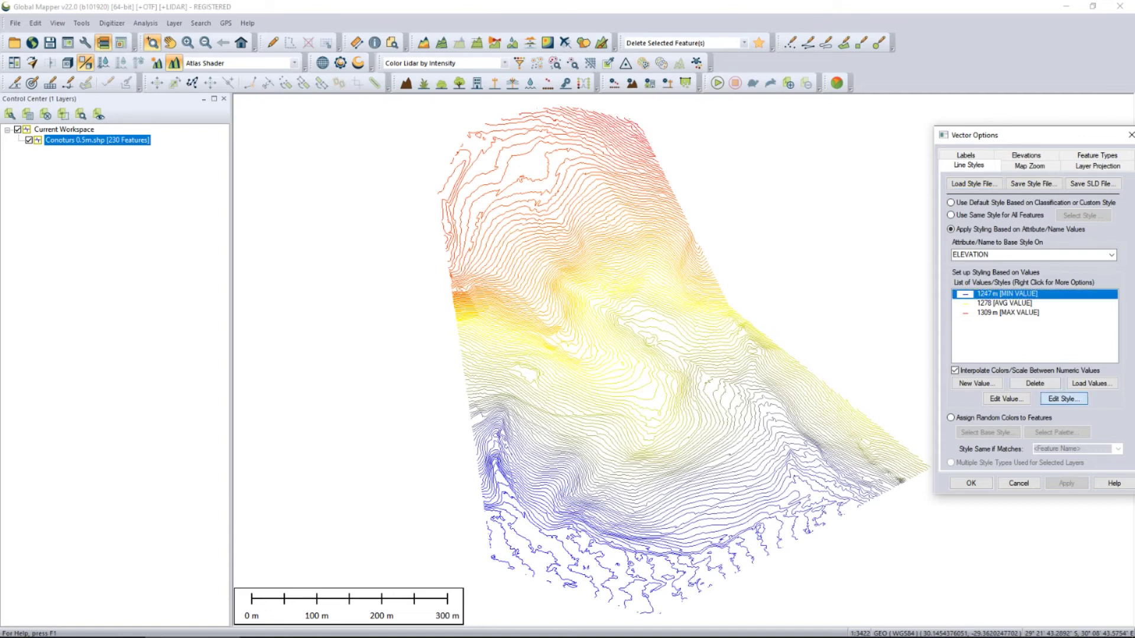
pyautogui.click(1063, 399)
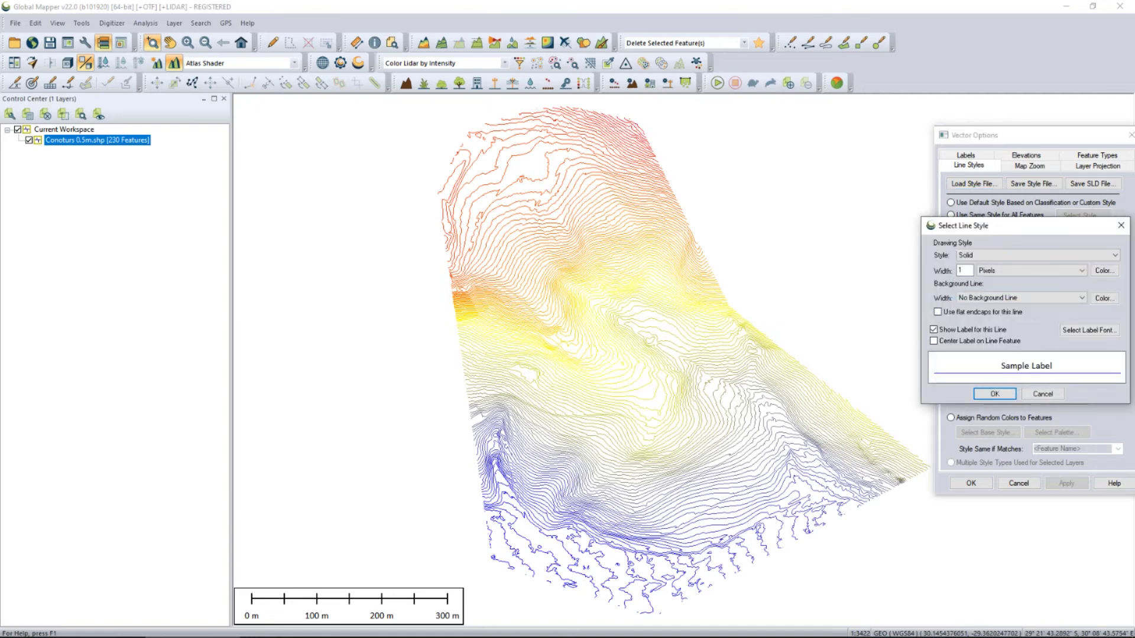
pyautogui.click(1104, 270)
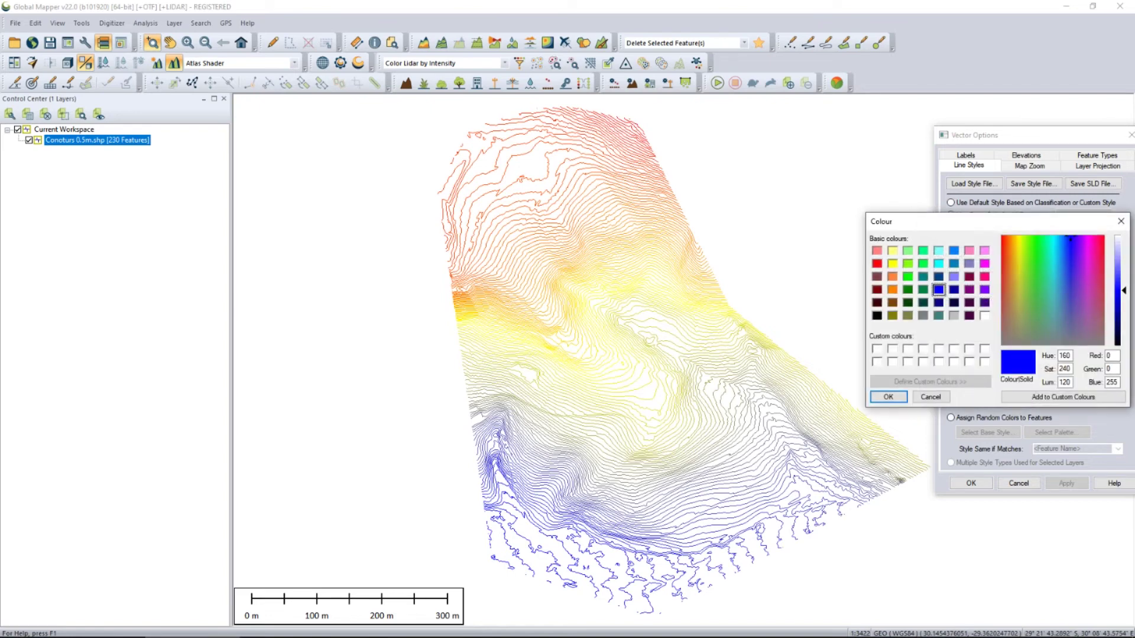
pyautogui.click(1063, 237)
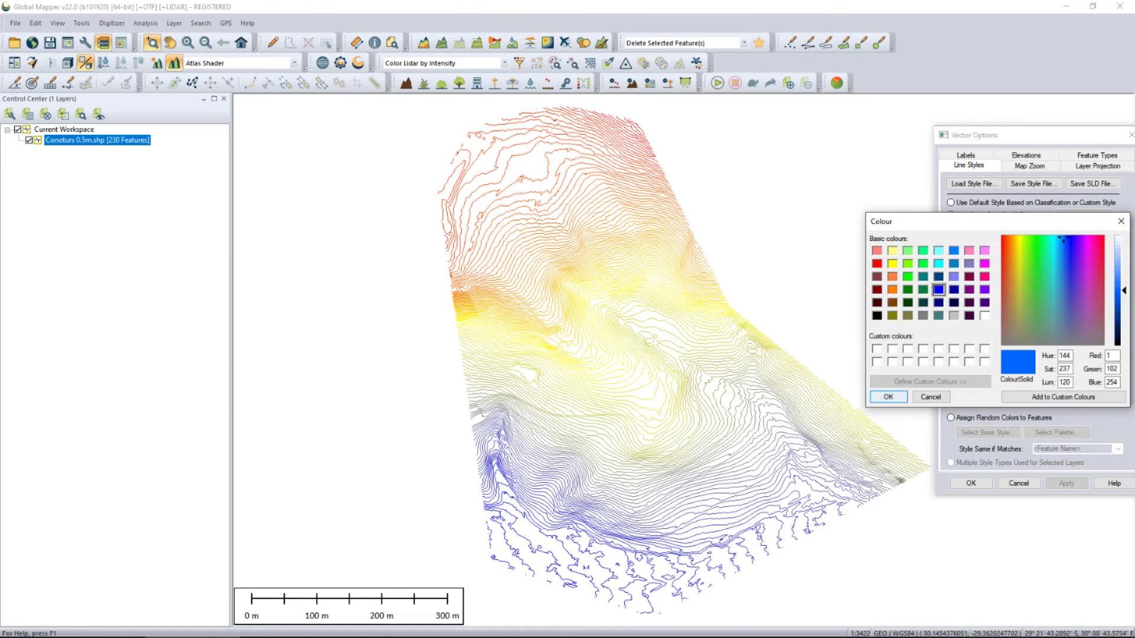
pyautogui.click(888, 397)
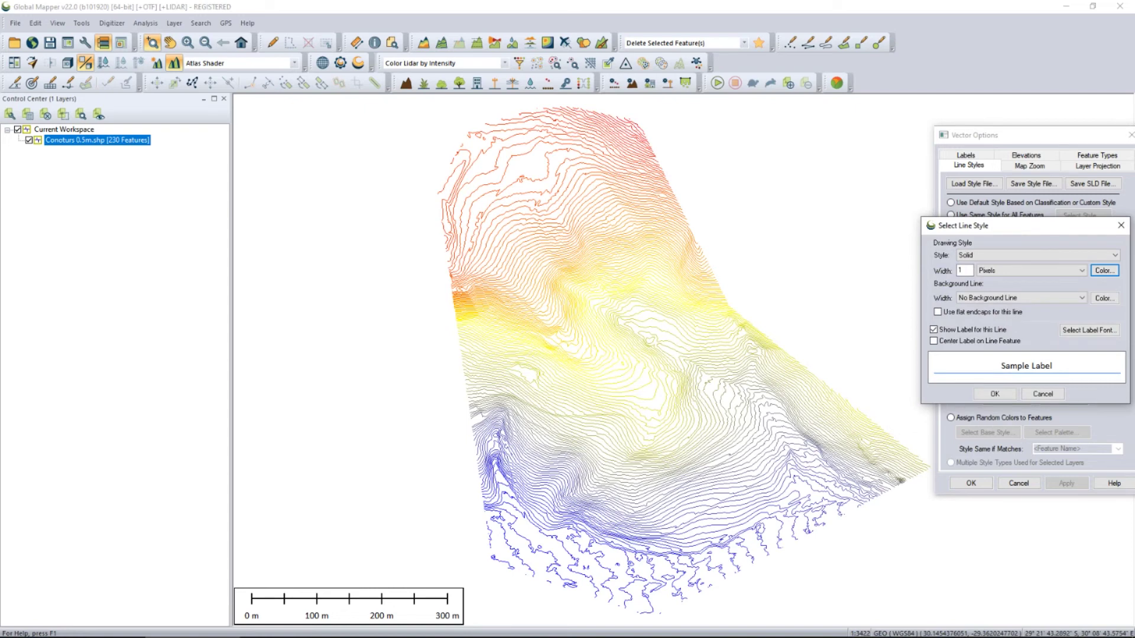
pyautogui.click(995, 394)
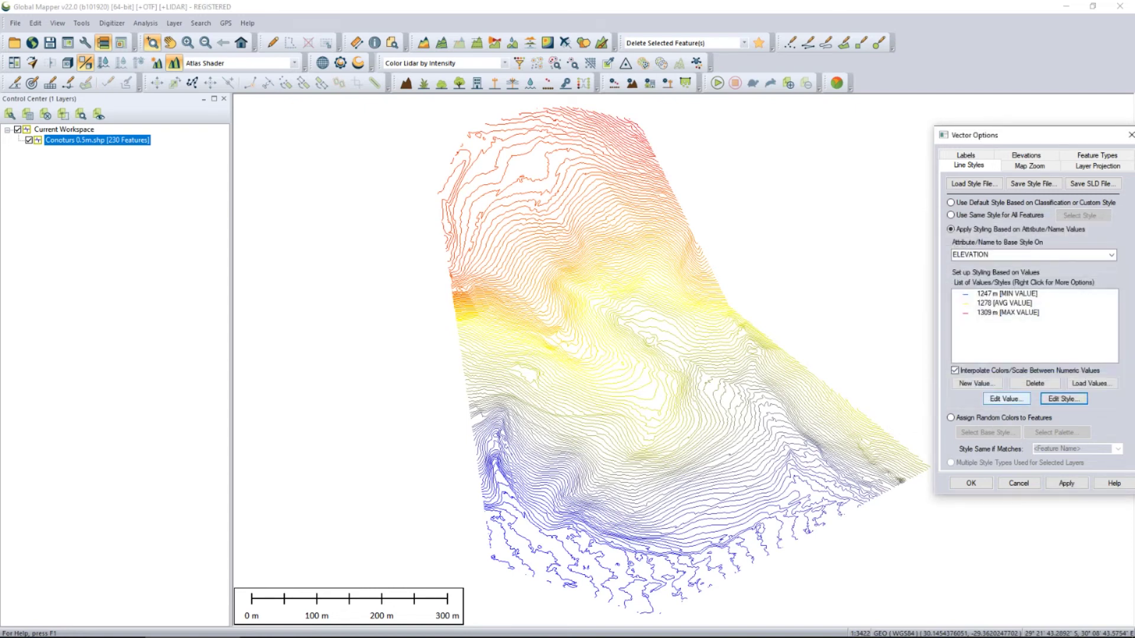
# - Make the 1278 m average line style green, apply, and reload elevation values
pyautogui.click(1005, 304)
pyautogui.click(1063, 399)
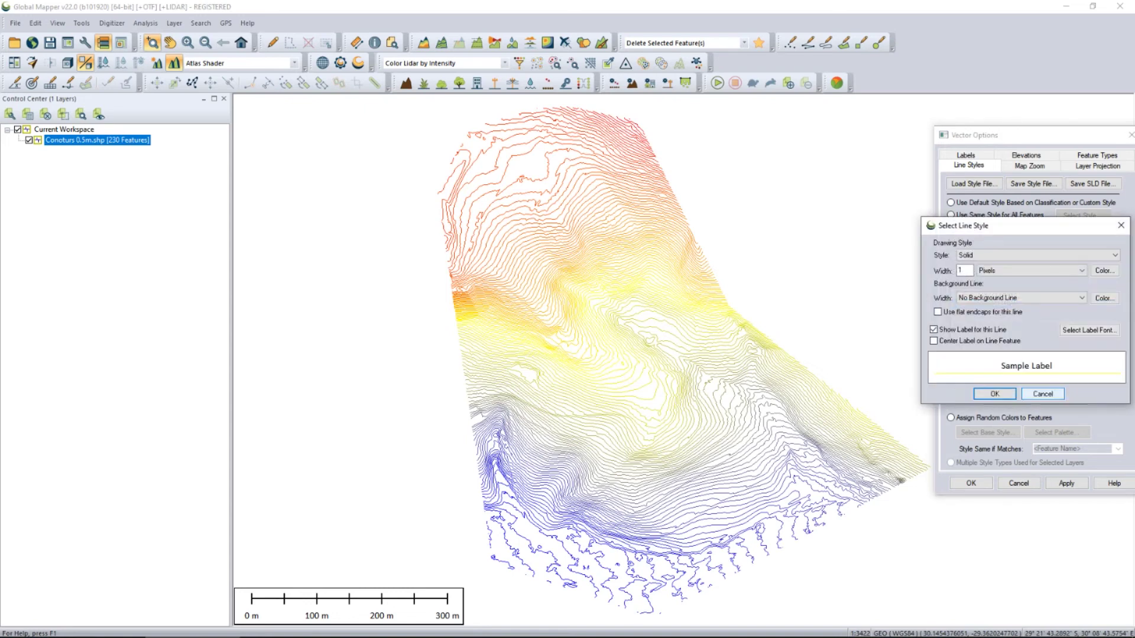
pyautogui.click(1104, 270)
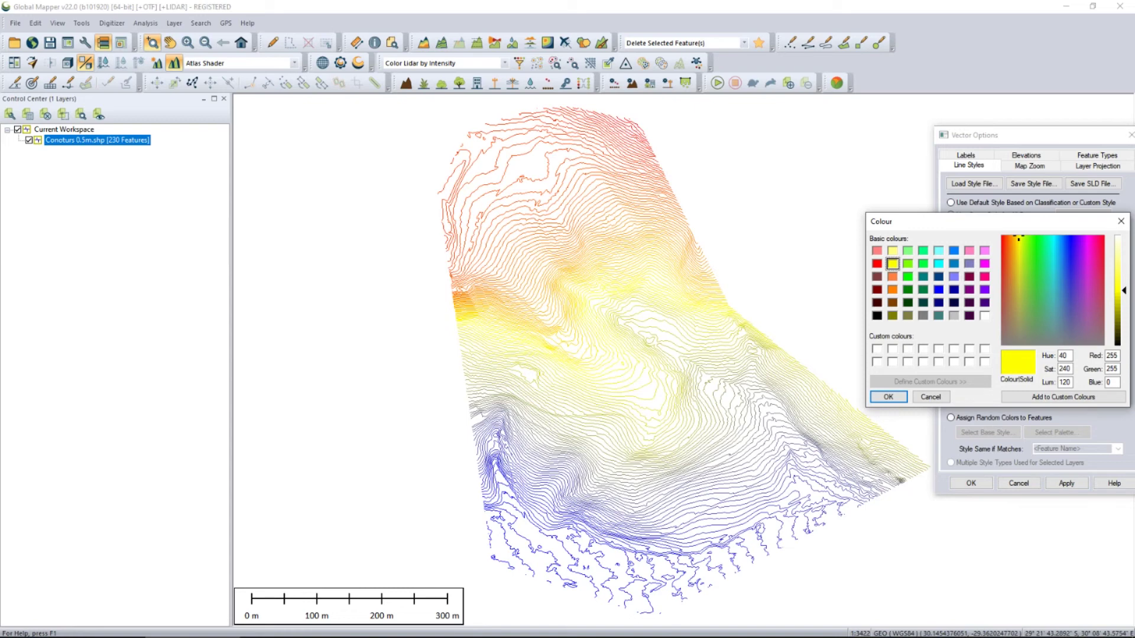
pyautogui.click(1027, 240)
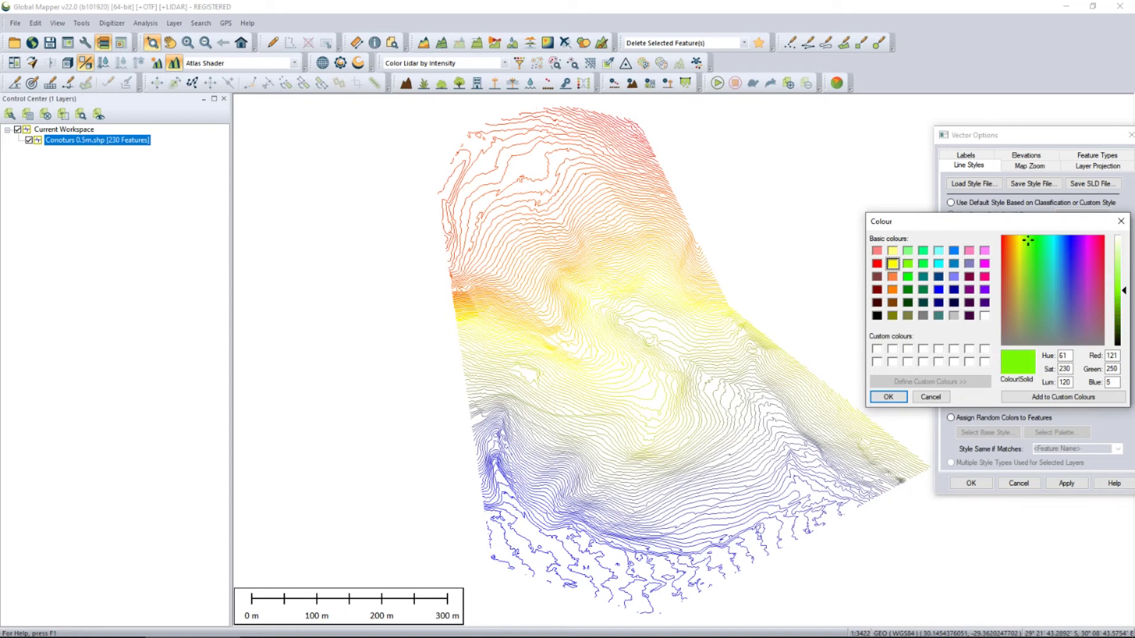
pyautogui.click(888, 397)
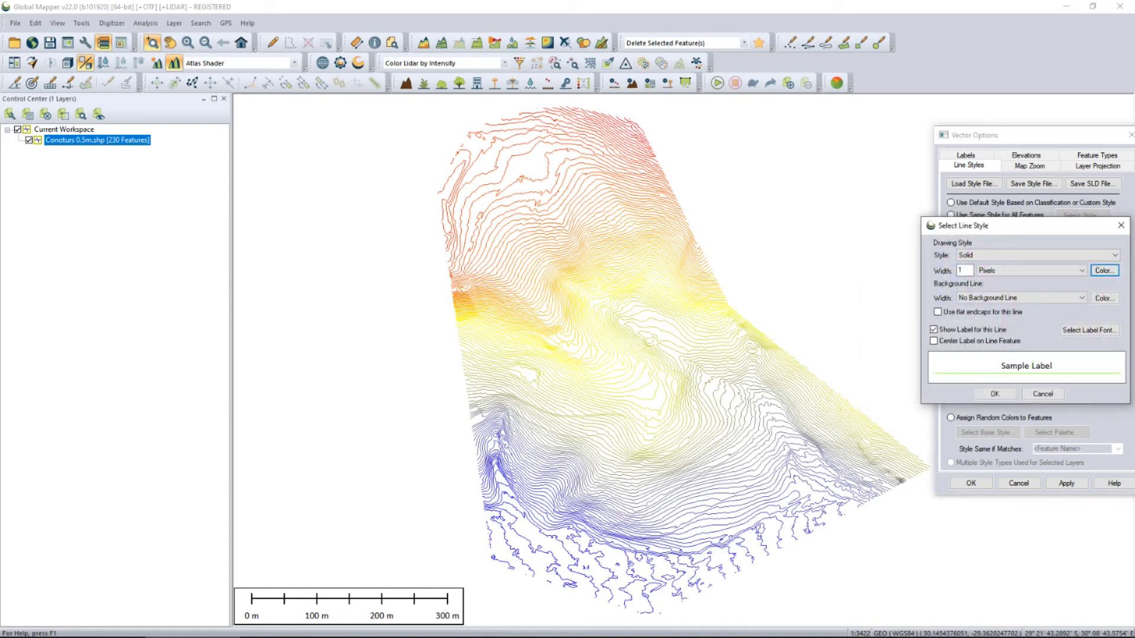
pyautogui.click(995, 393)
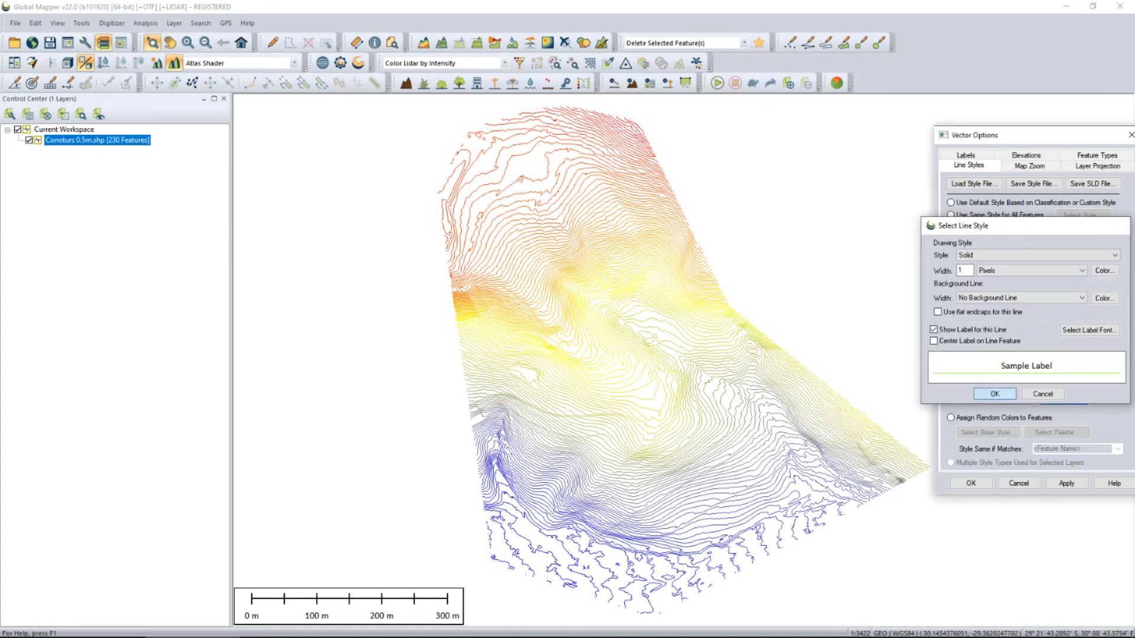
pyautogui.click(1066, 483)
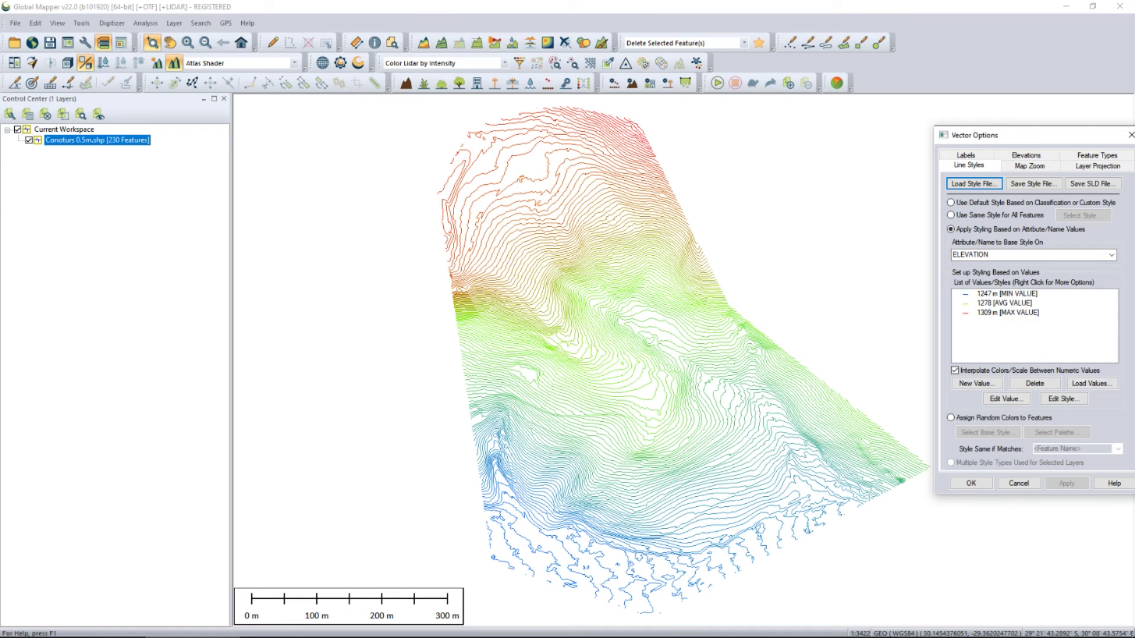
pyautogui.click(1092, 384)
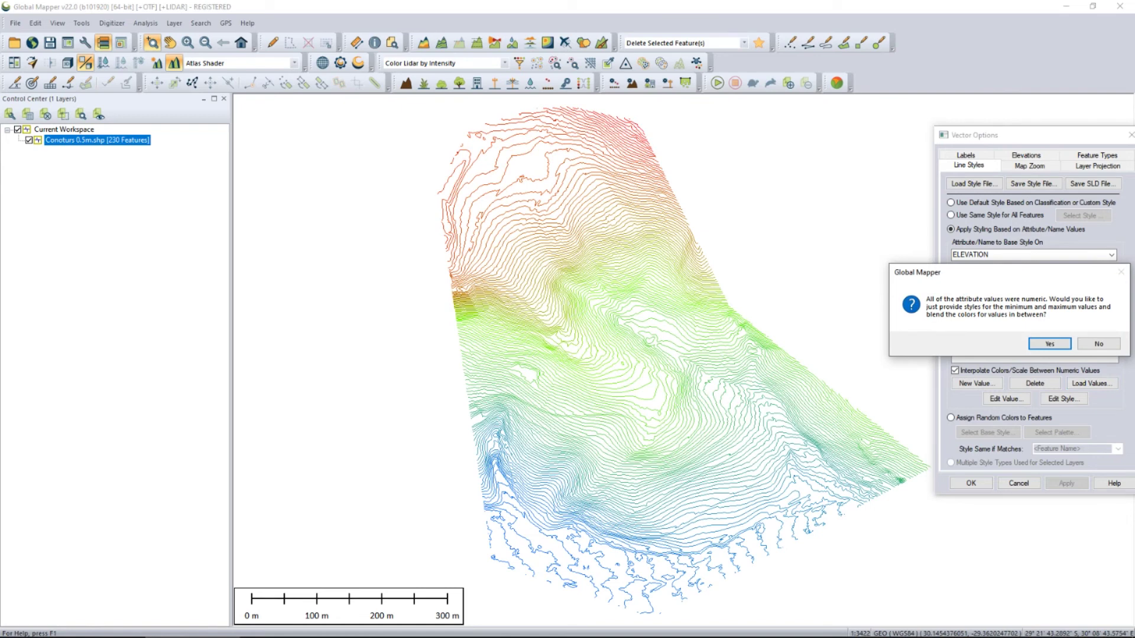
# - Decline min/max blending to list every half-metre elevation, apply, and close Vector Options
pyautogui.click(1098, 344)
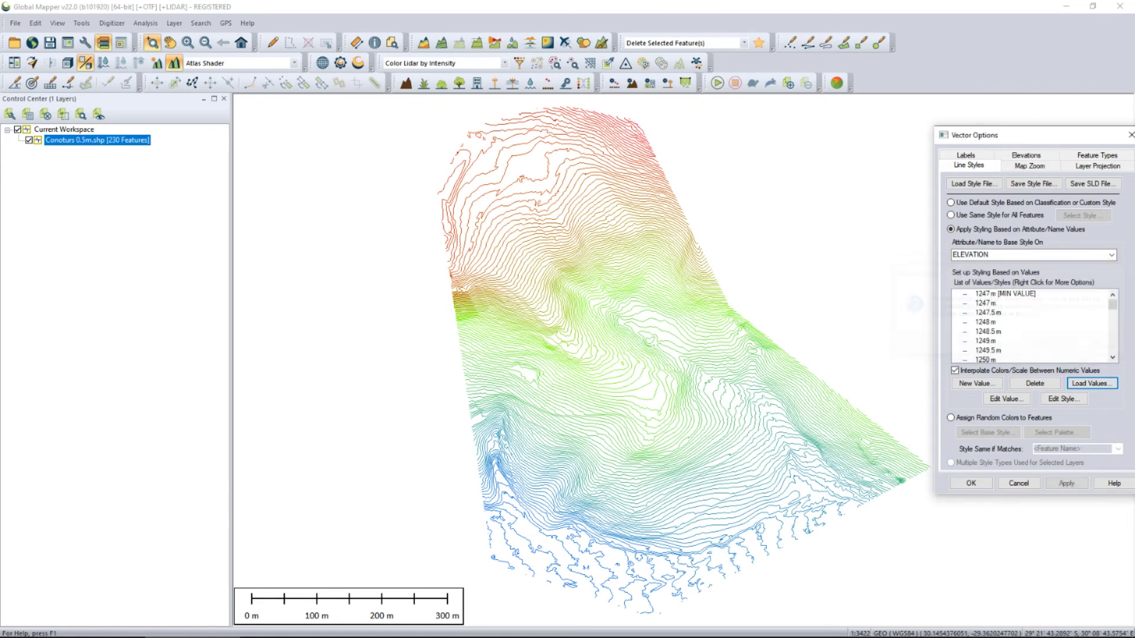
pyautogui.scroll(-19, 1032, 326)
pyautogui.scroll(-20, 1032, 326)
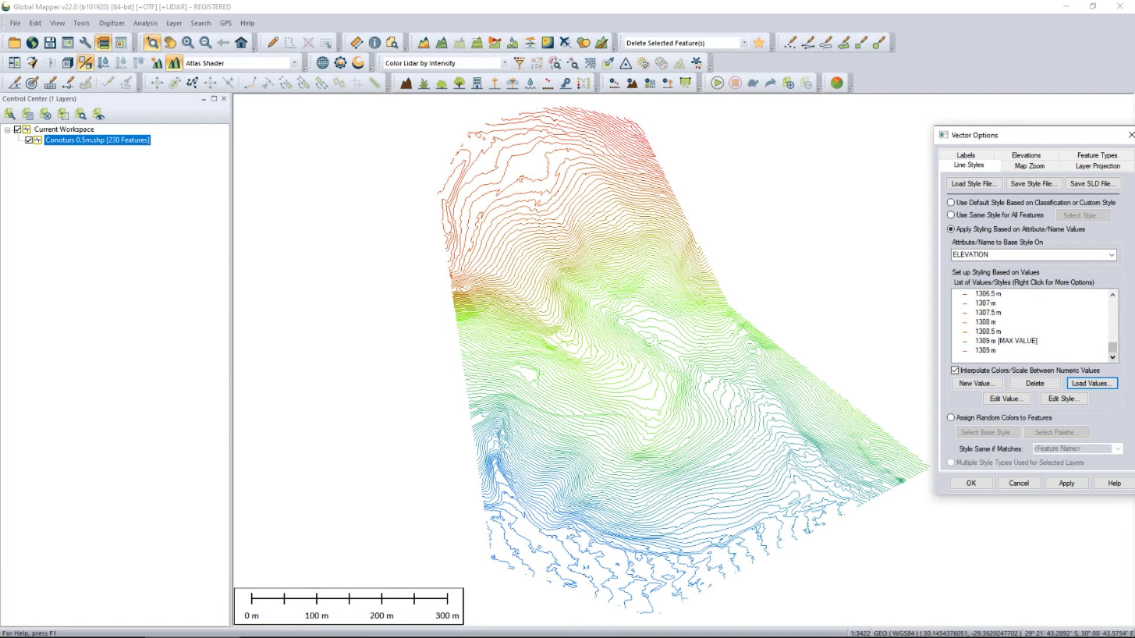
pyautogui.click(1067, 484)
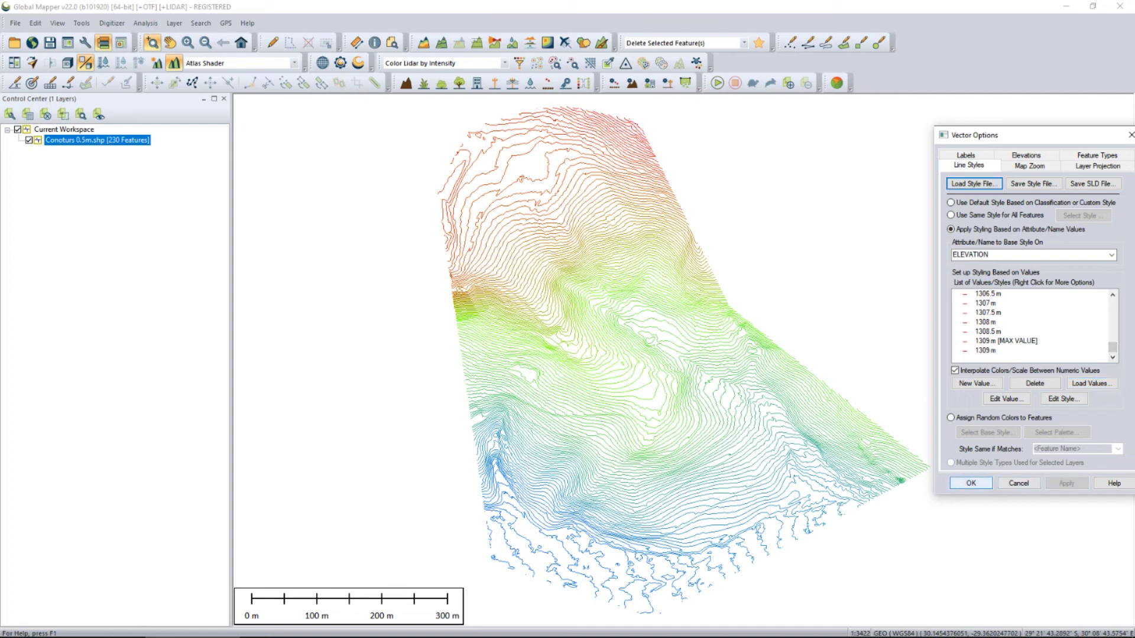
pyautogui.click(971, 483)
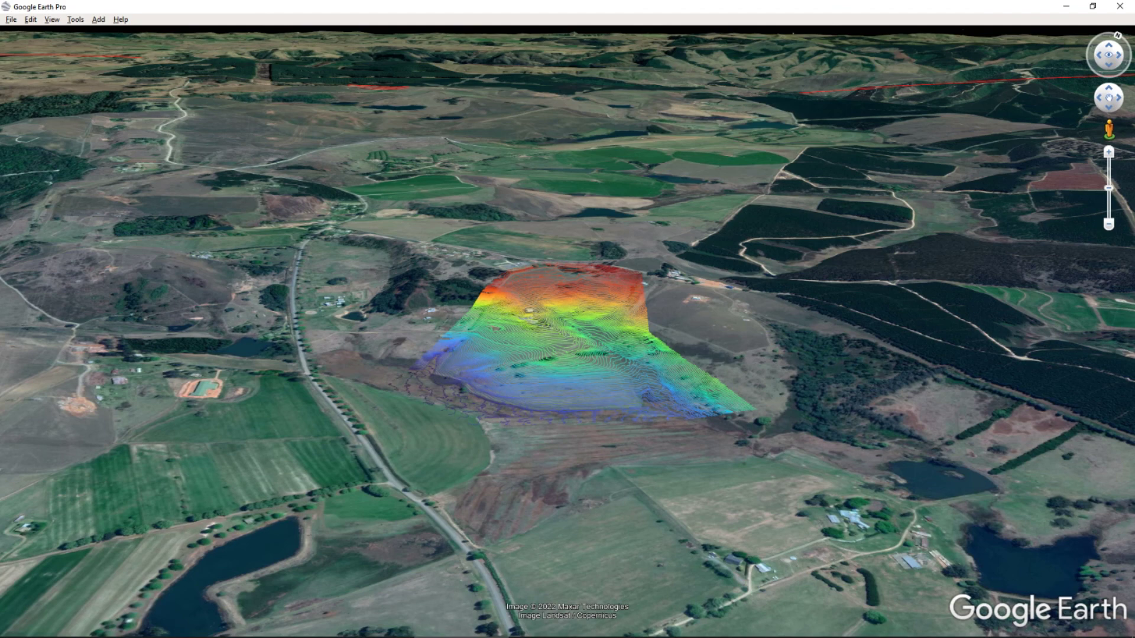
# - Tilt and rotate the Google Earth view around the draped gradient contours
pyautogui.moveTo(557, 367); pyautogui.dragTo(555, 458)
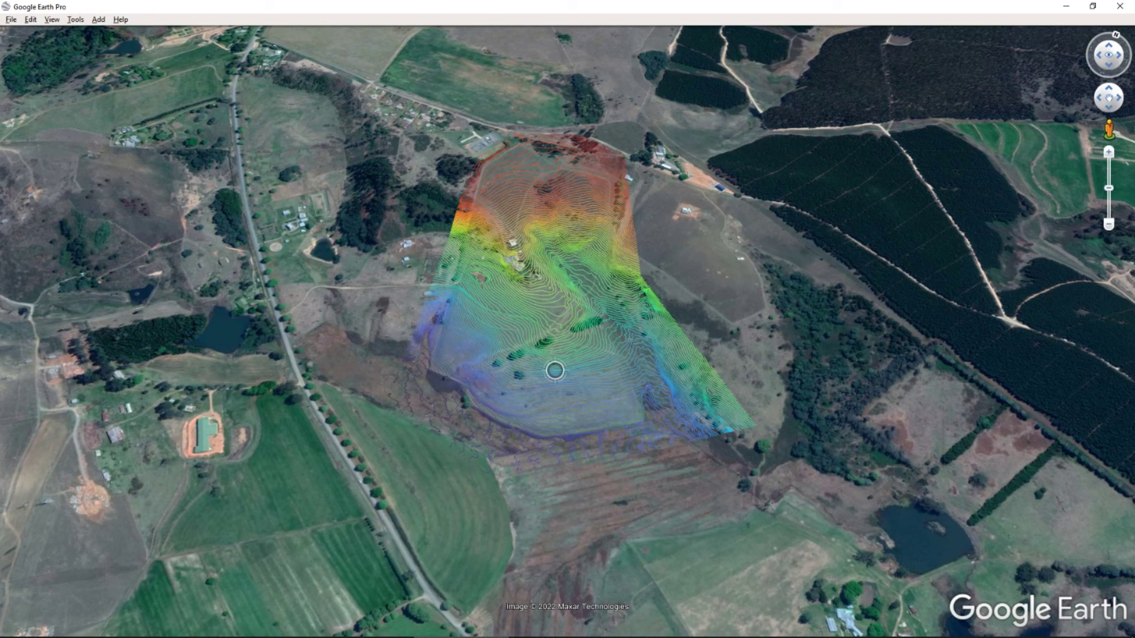
pyautogui.moveTo(555, 371); pyautogui.dragTo(641, 347)
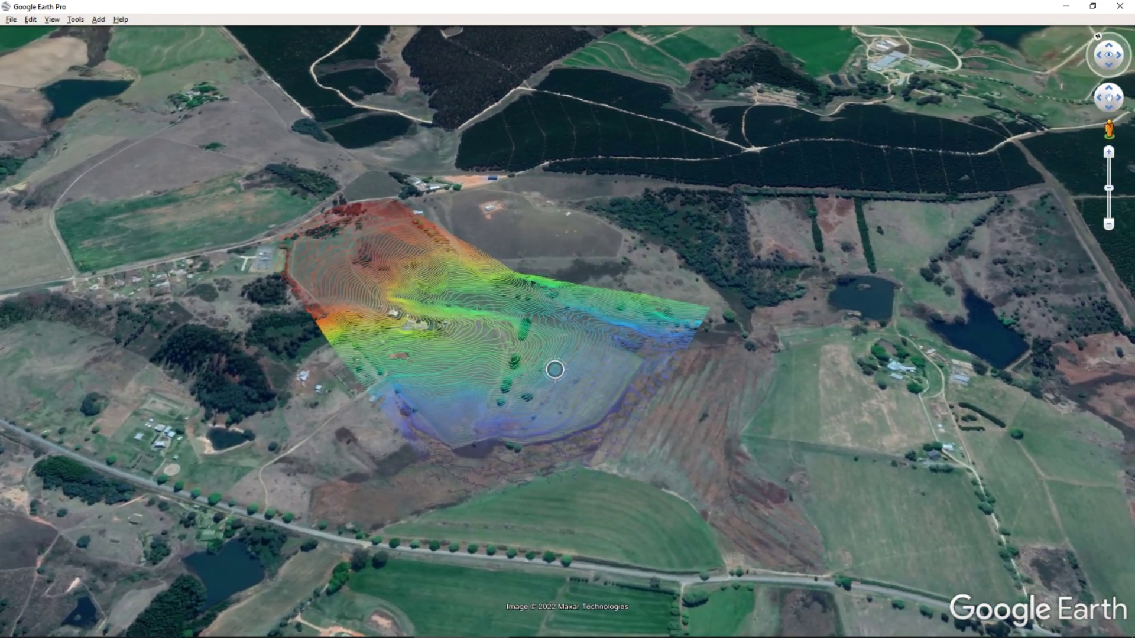